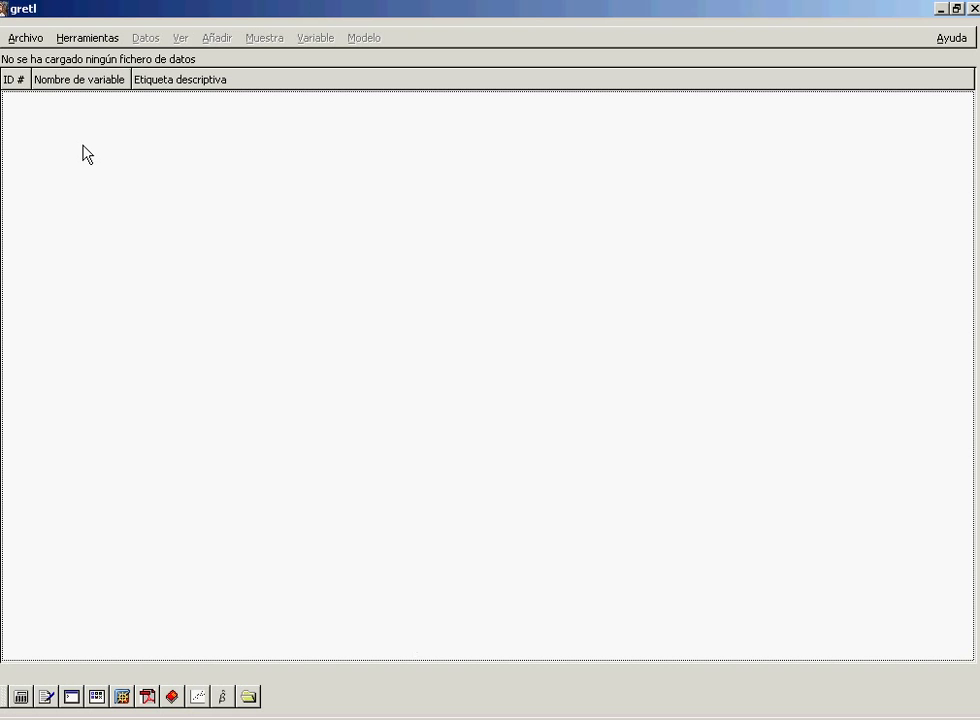
- Import the EViews workfile table21-1 from the Gujarati eviews folder on the CRUZER (G:) drive
{"action": "left_click", "coordinate": [24, 39]}
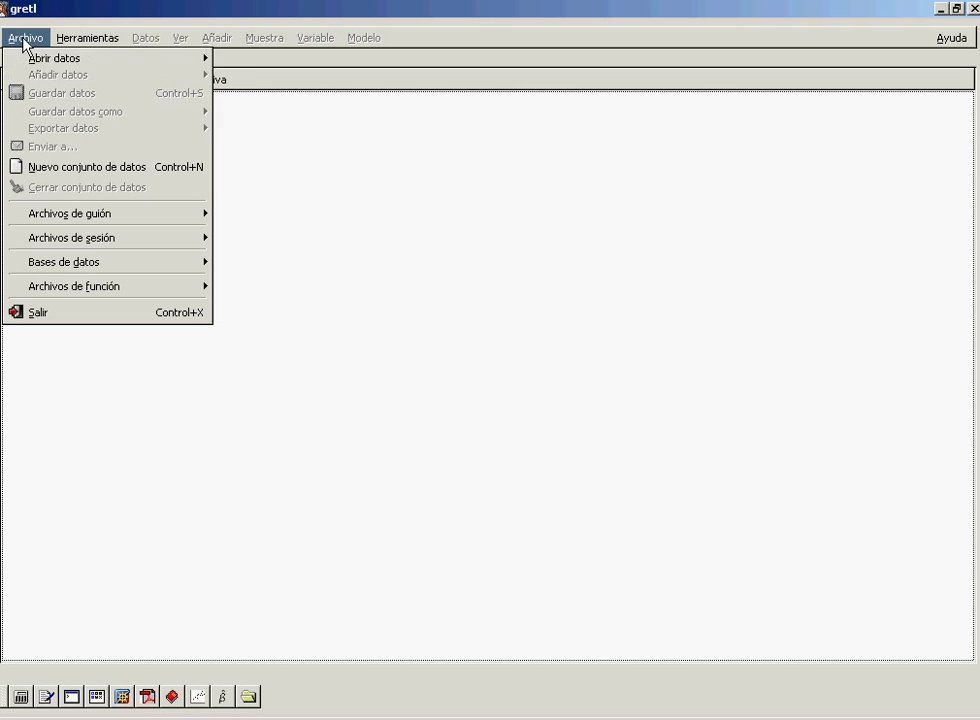
{"action": "mouse_move", "coordinate": [47, 64]}
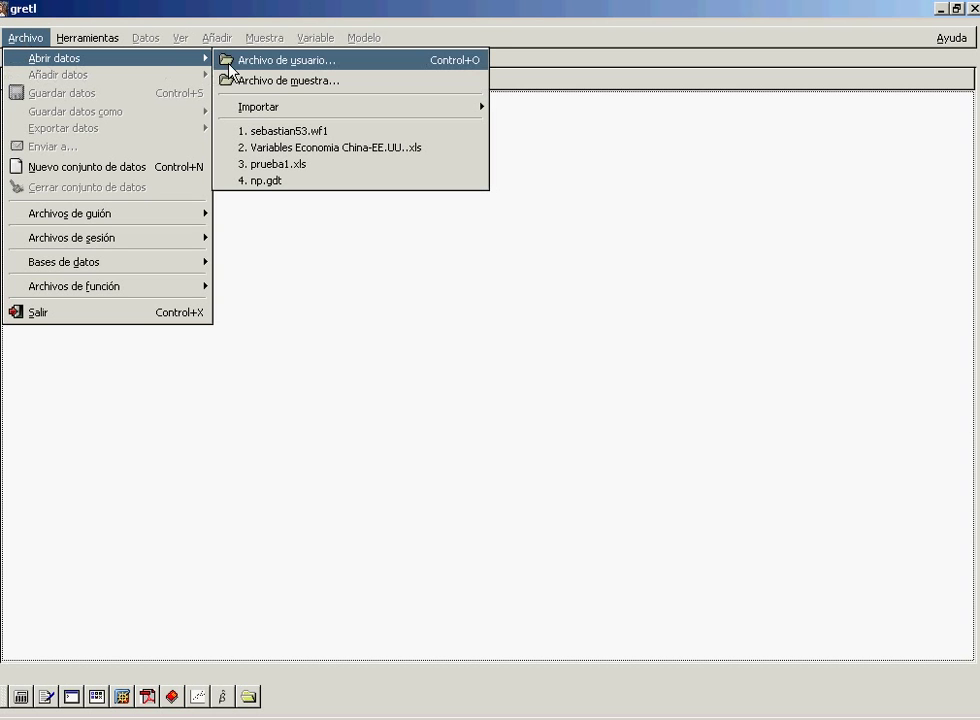
{"action": "mouse_move", "coordinate": [283, 115]}
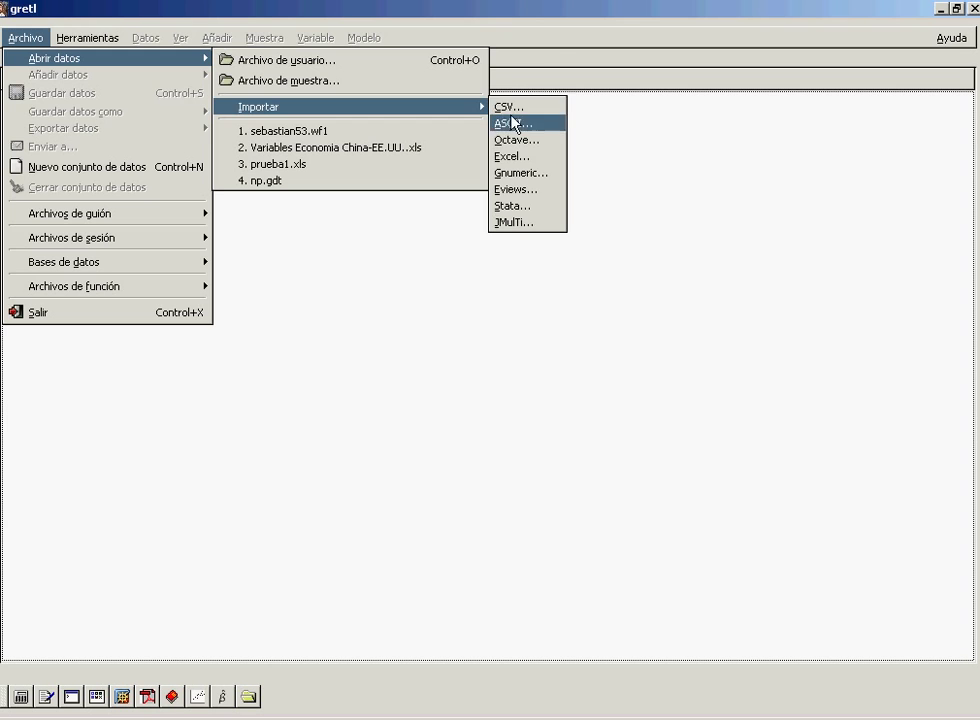
{"action": "left_click", "coordinate": [500, 191]}
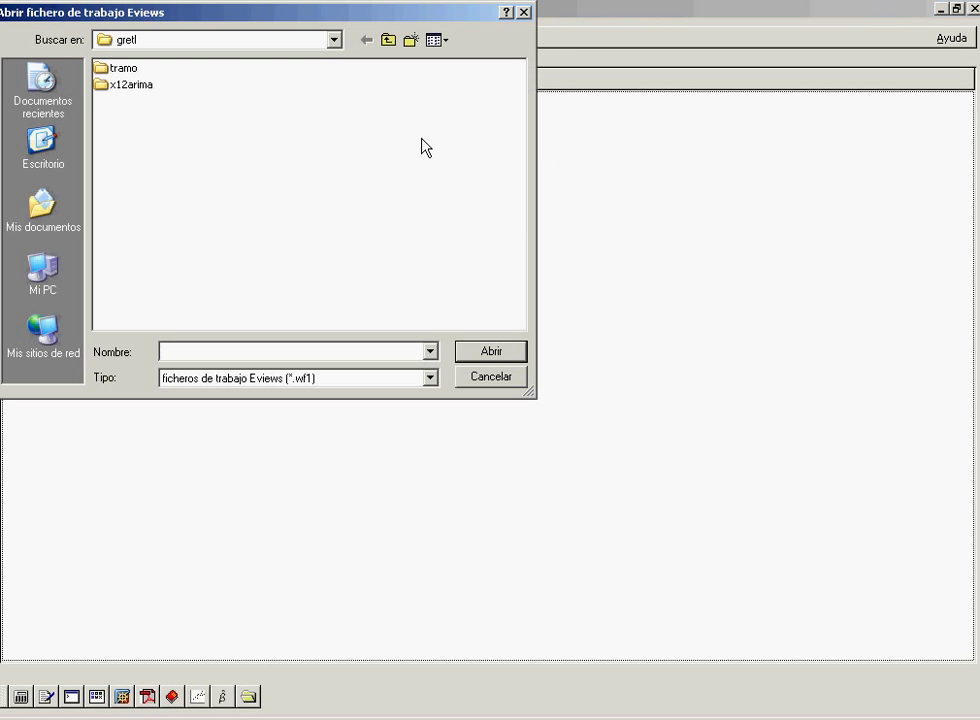
{"action": "left_click", "coordinate": [334, 40]}
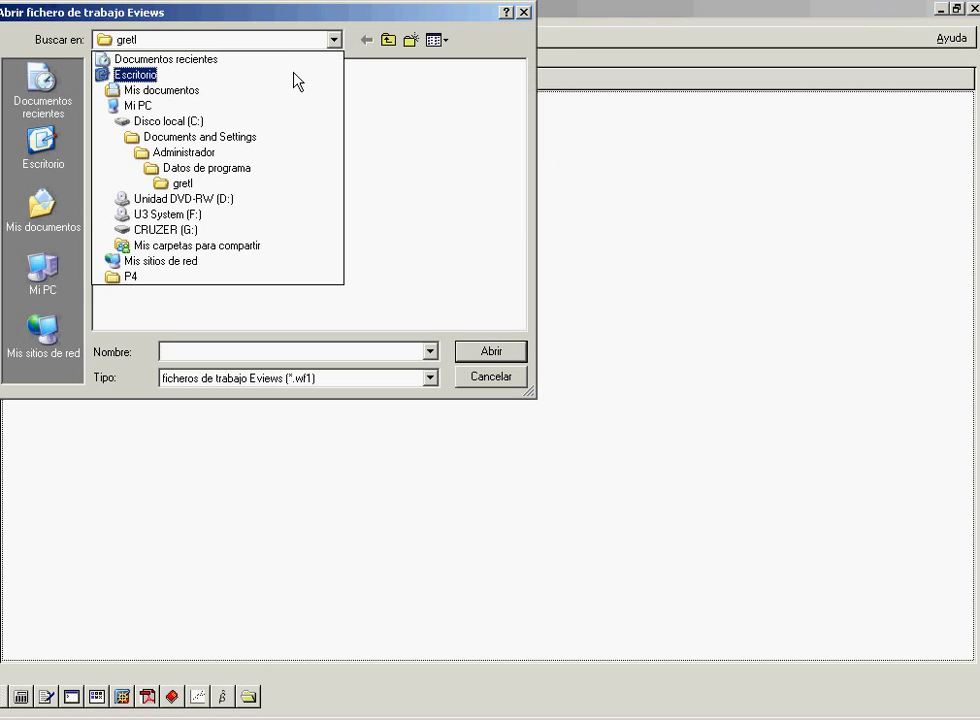
{"action": "left_click", "coordinate": [175, 230]}
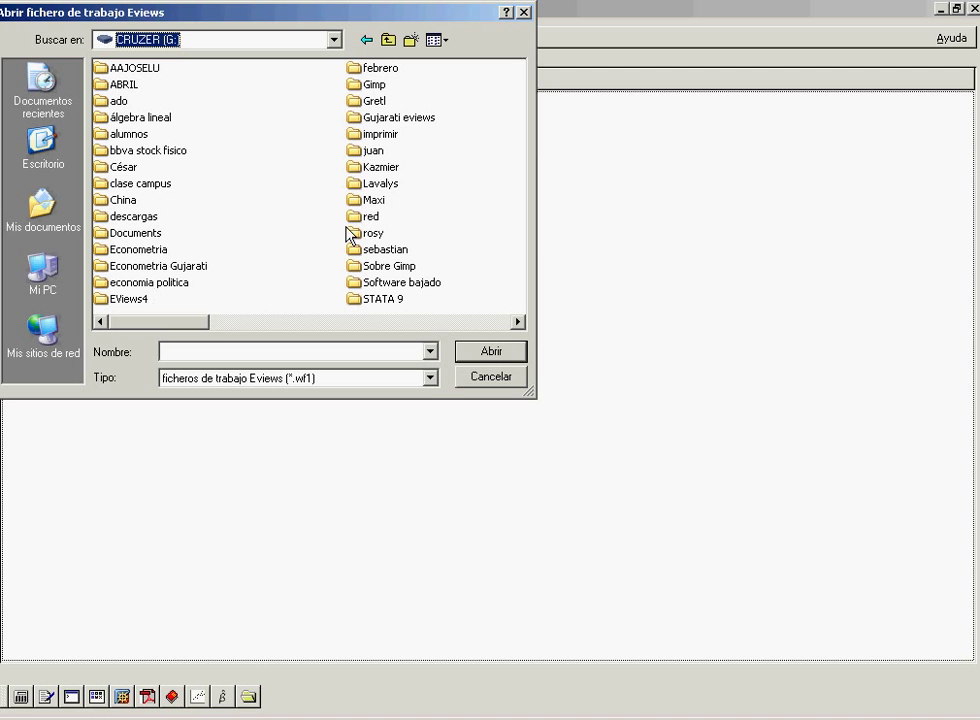
{"action": "double_click", "coordinate": [392, 118]}
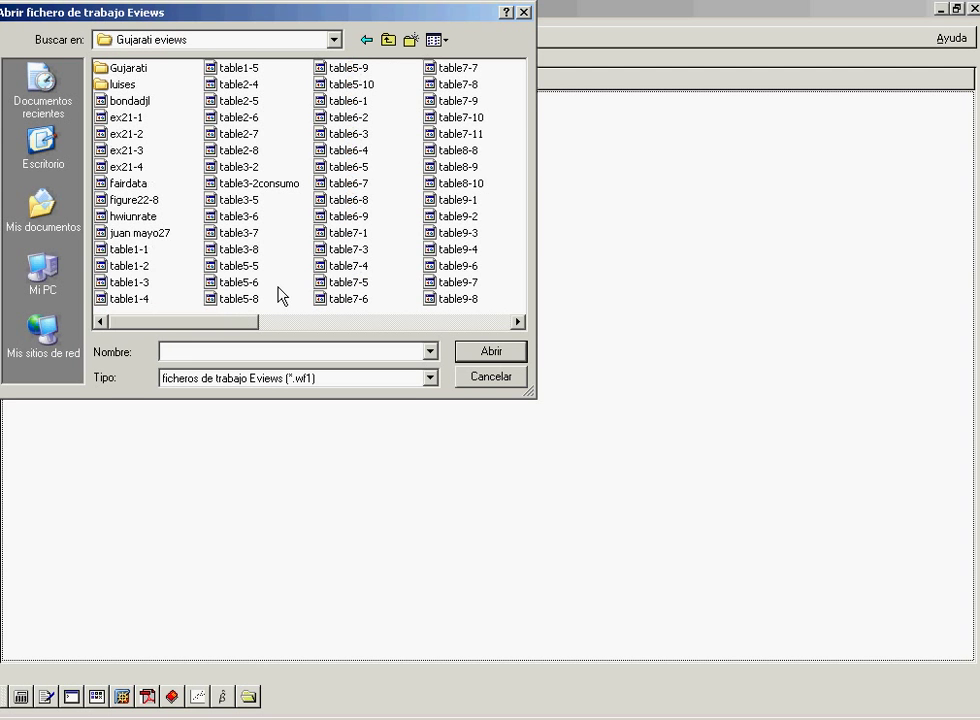
{"action": "left_click_drag", "start_coordinate": [235, 326], "coordinate": [414, 330]}
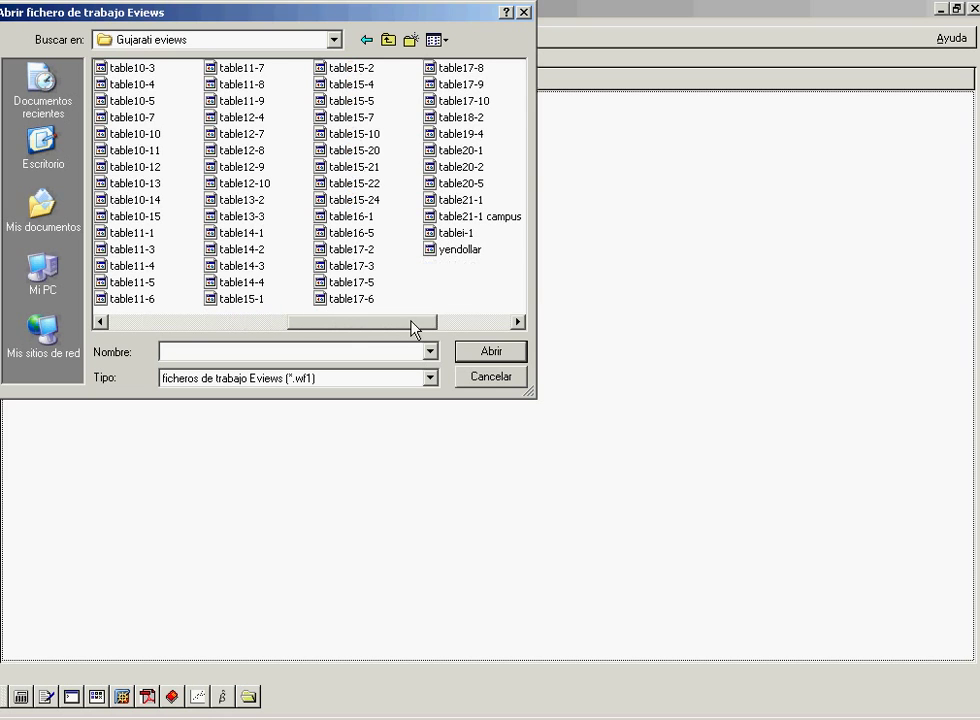
{"action": "double_click", "coordinate": [458, 200]}
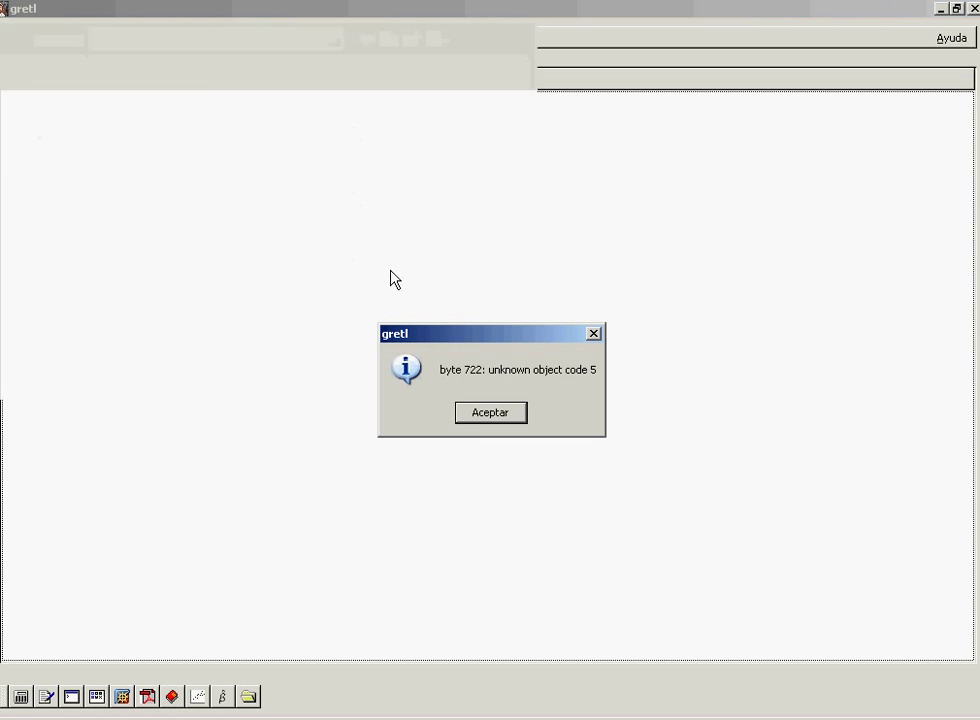
{"action": "left_click", "coordinate": [481, 413]}
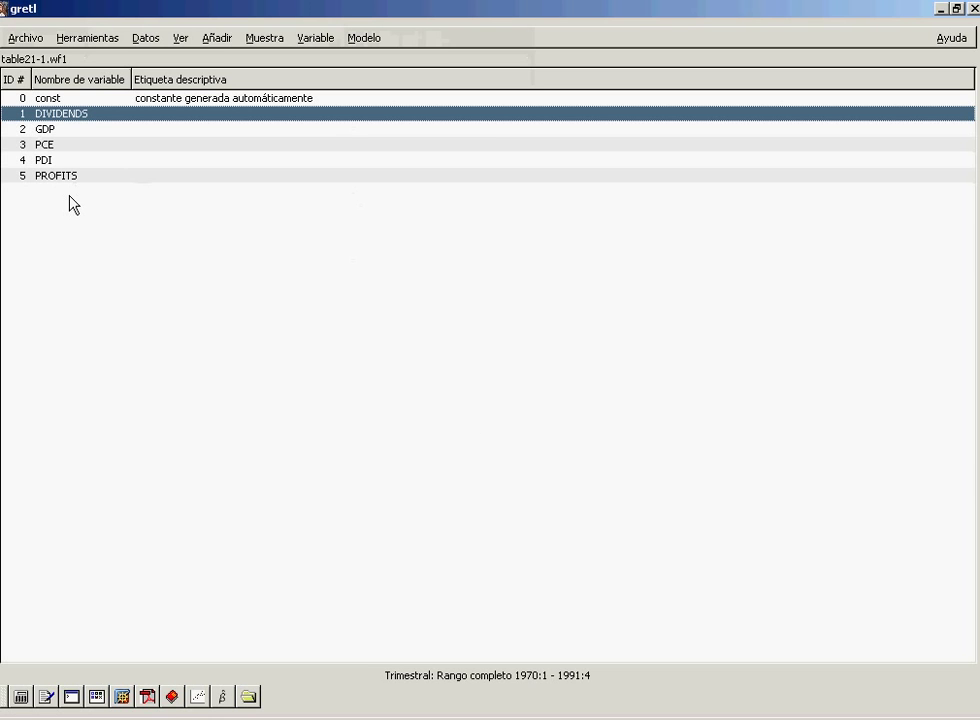
{"action": "left_click", "coordinate": [50, 134]}
{"action": "left_click", "coordinate": [58, 150]}
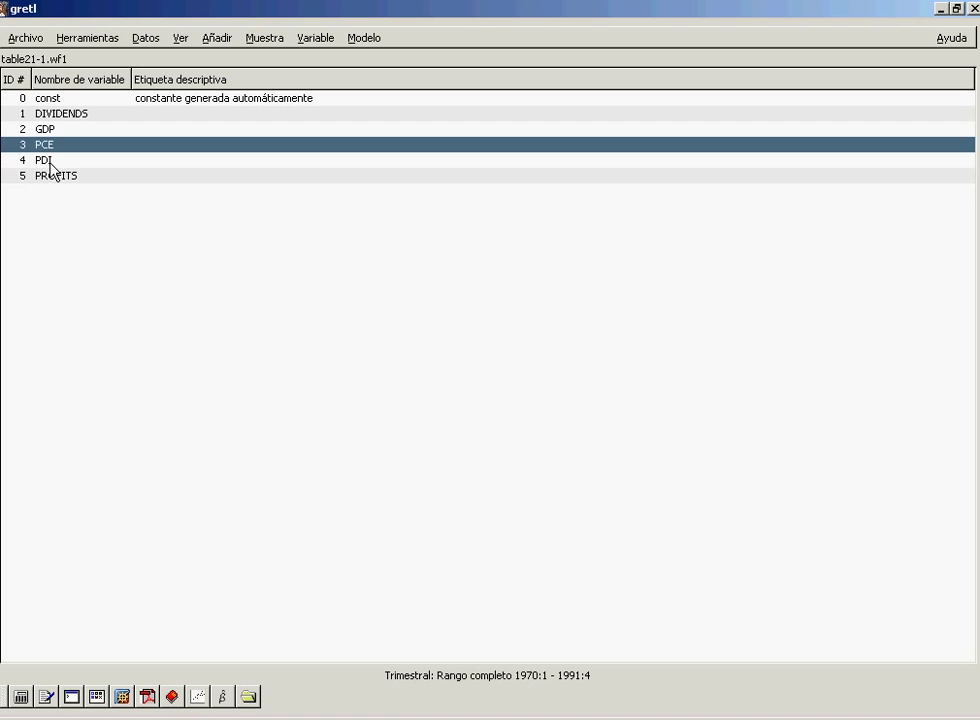
{"action": "left_click", "coordinate": [48, 163]}
{"action": "left_click", "coordinate": [66, 178]}
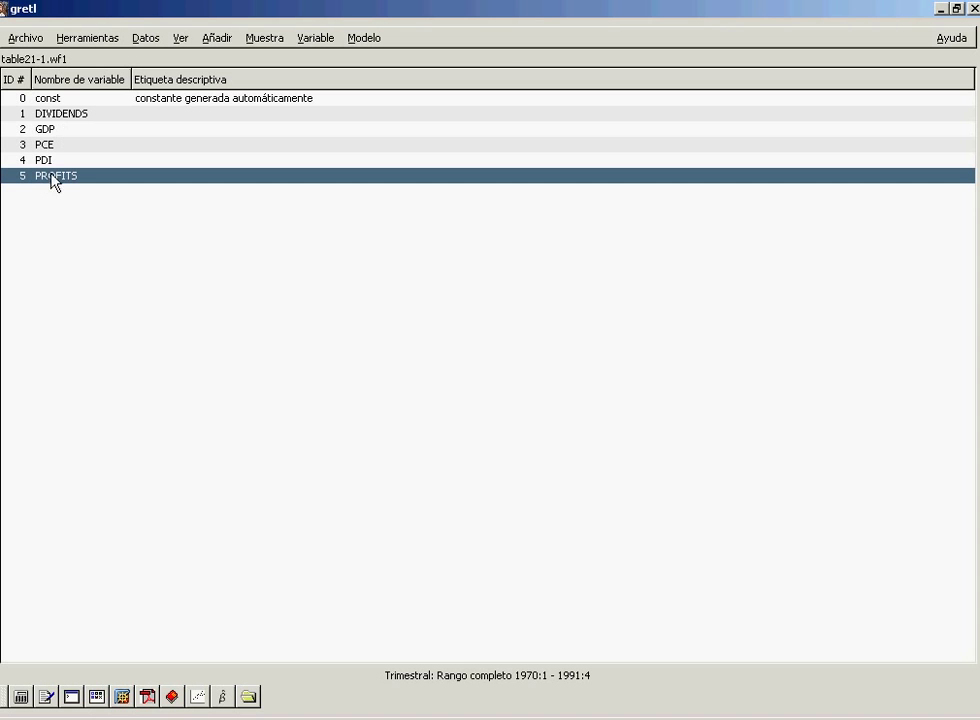
- Plot the DIVIDENDS variable as a time series, examine its trend and close the graph
{"action": "left_click", "coordinate": [64, 119]}
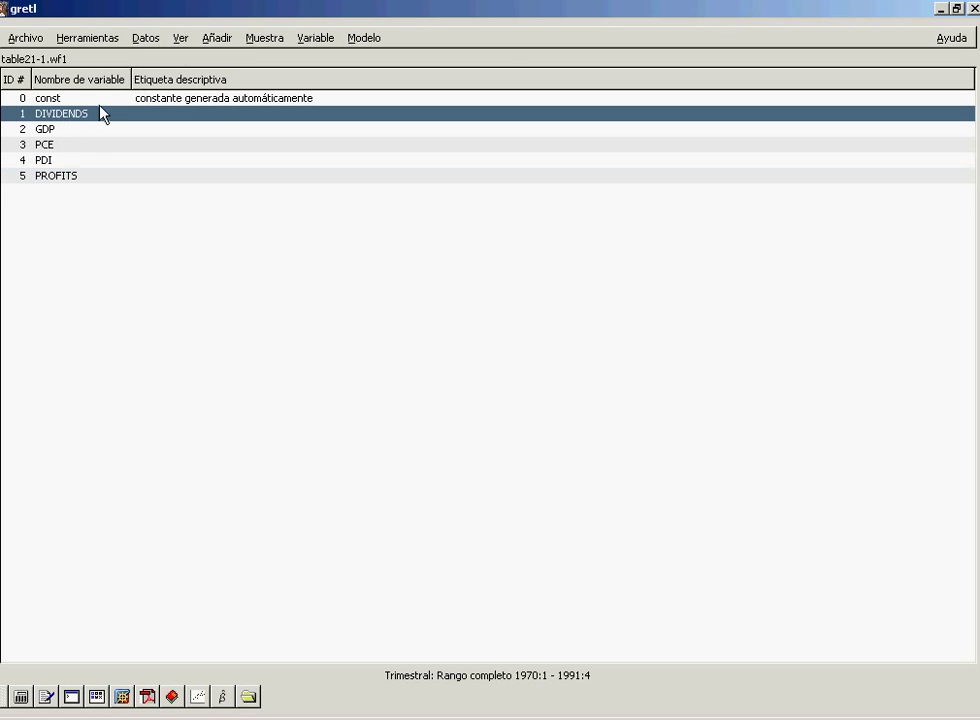
{"action": "right_click", "coordinate": [84, 115]}
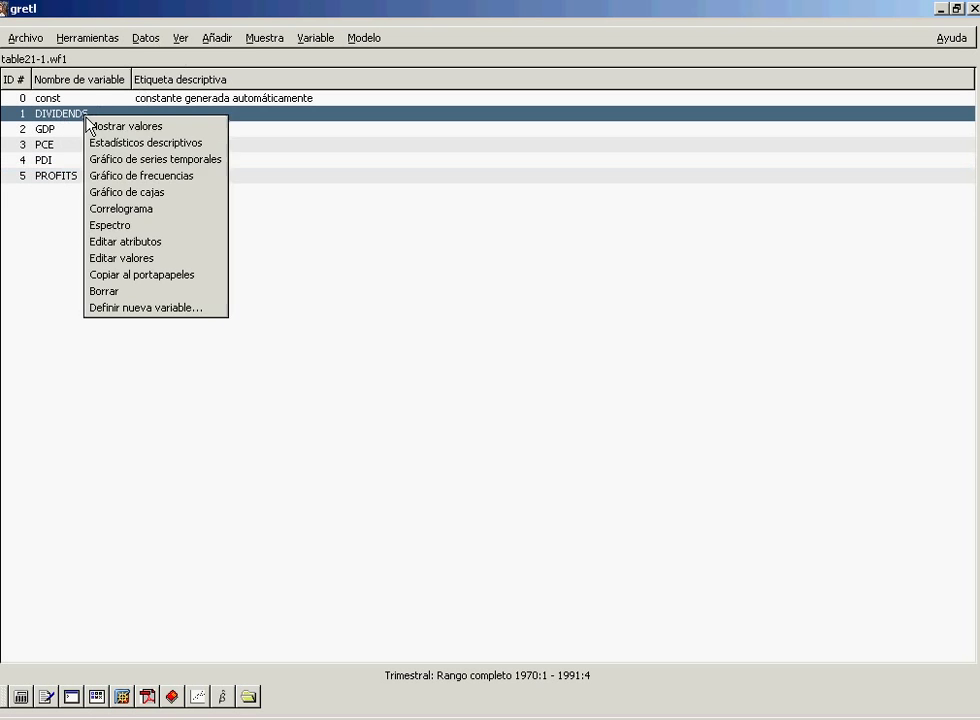
{"action": "left_click", "coordinate": [175, 168]}
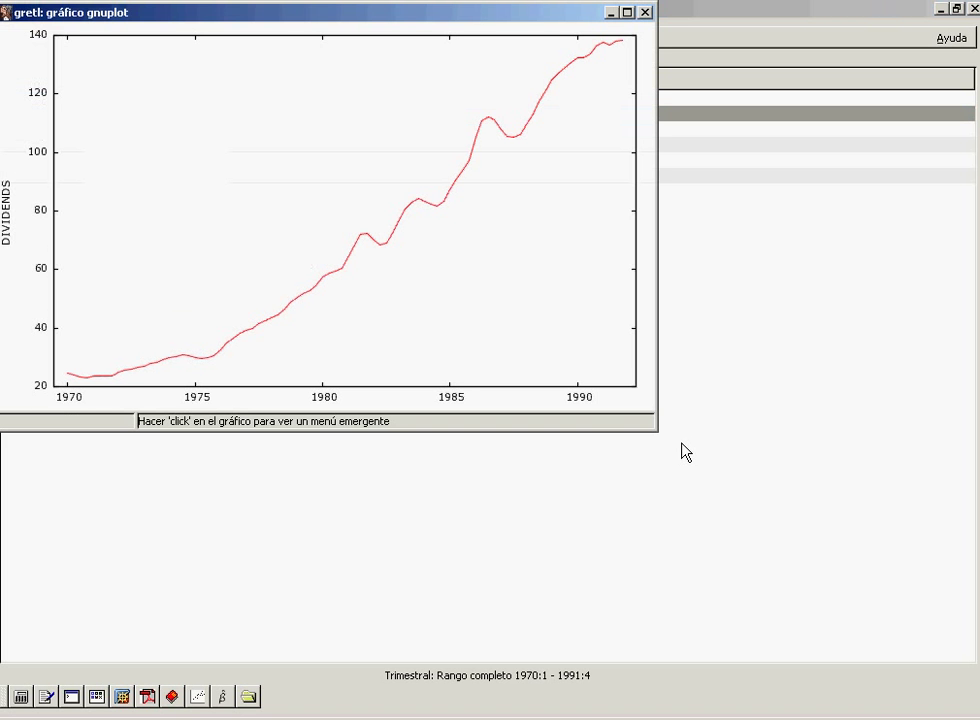
{"action": "left_click", "coordinate": [646, 14]}
- Display the GDP values and their time series plot, then close both windows
{"action": "left_click", "coordinate": [50, 131]}
{"action": "double_click", "coordinate": [50, 132]}
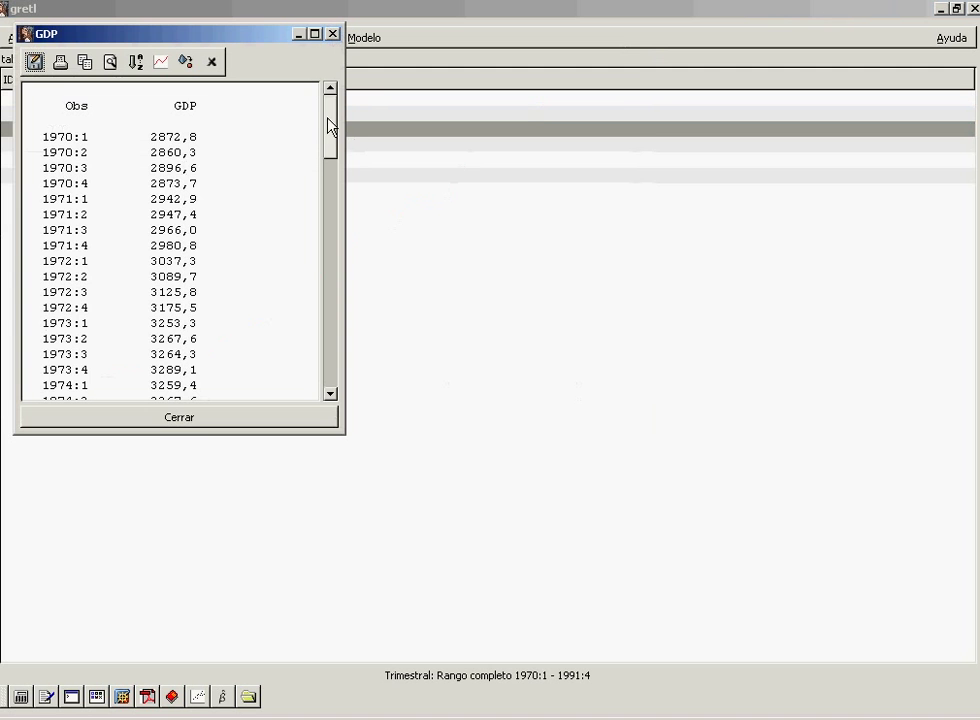
{"action": "left_click_drag", "start_coordinate": [330, 125], "coordinate": [339, 72]}
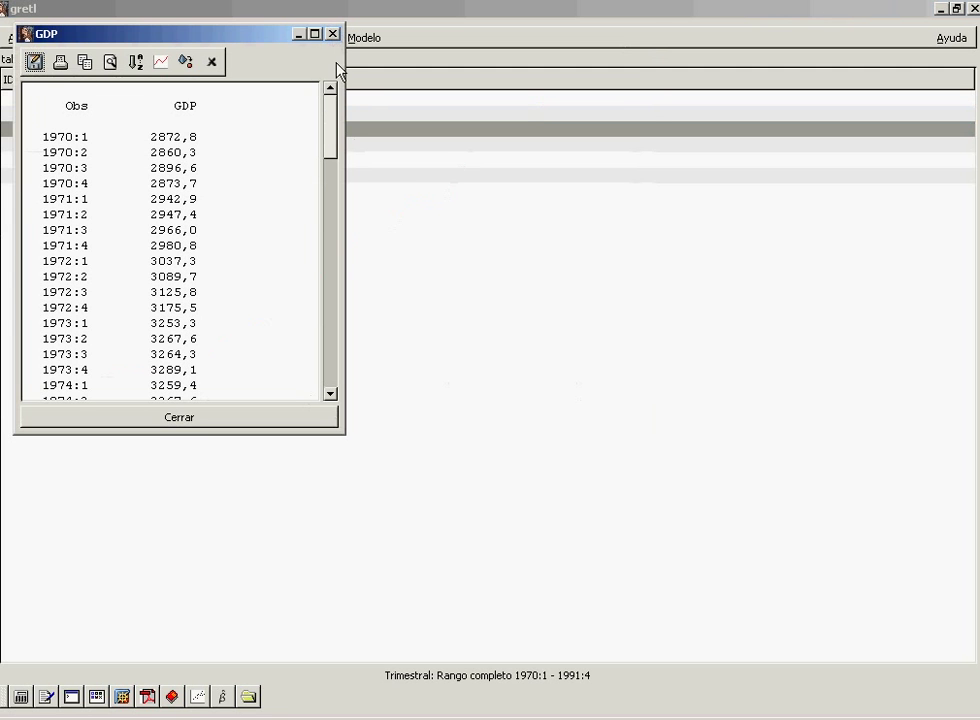
{"action": "left_click", "coordinate": [161, 64]}
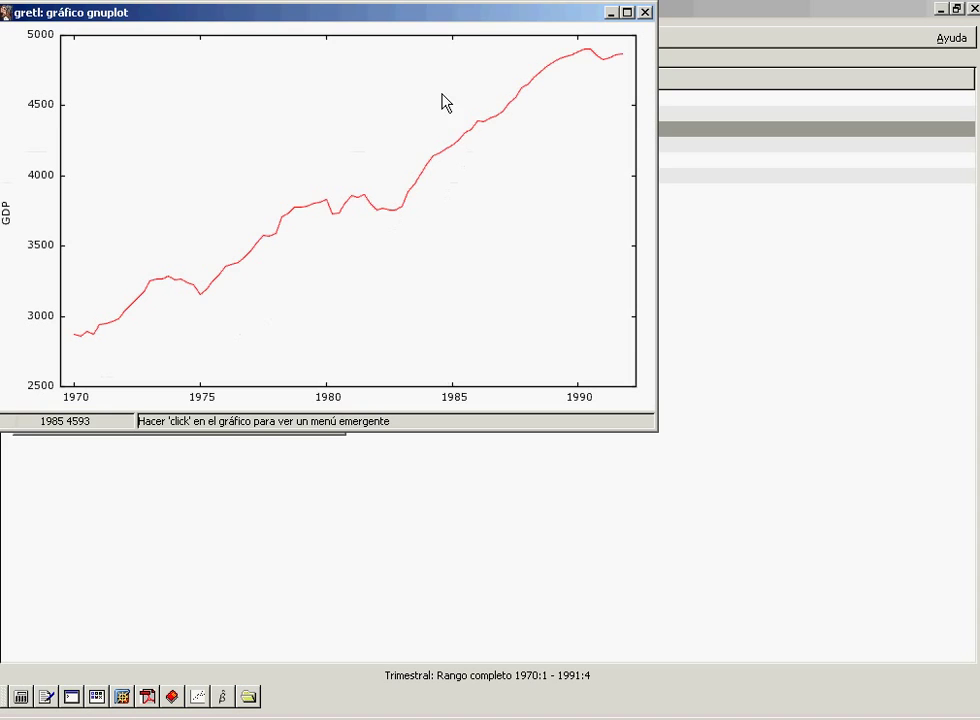
{"action": "left_click", "coordinate": [645, 13]}
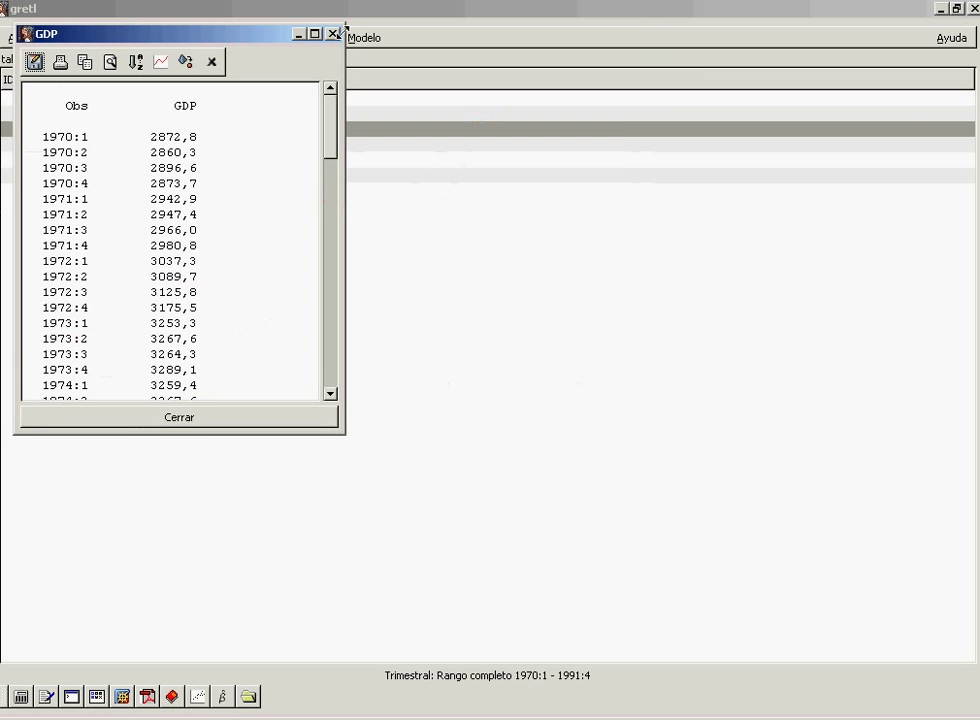
{"action": "left_click", "coordinate": [333, 34]}
- Display the PROFITS values and their time series plot, then close both windows
{"action": "double_click", "coordinate": [63, 176]}
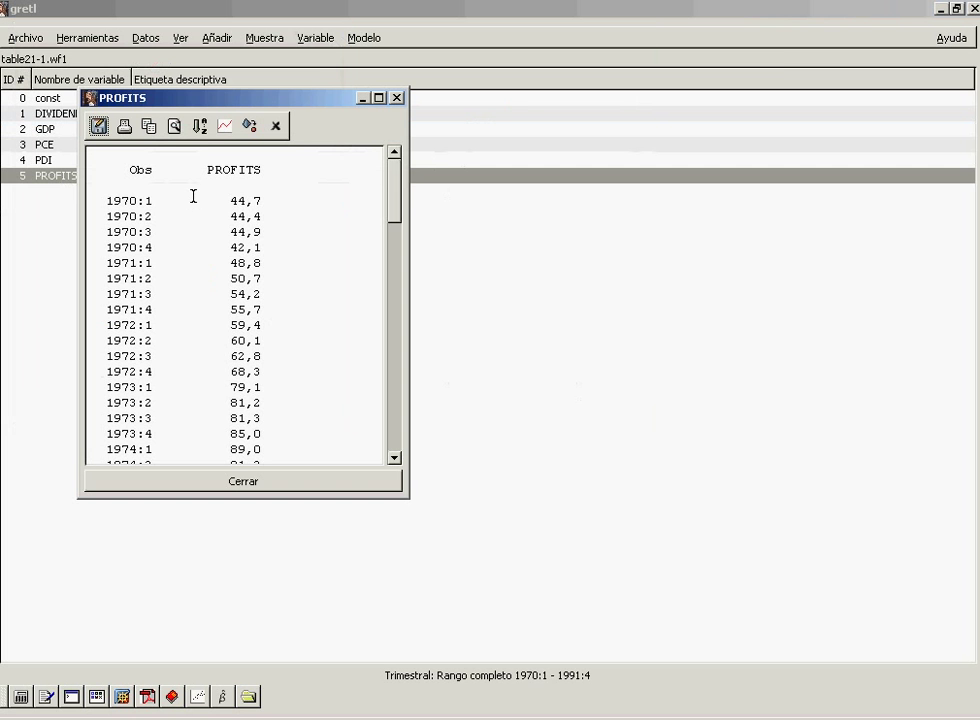
{"action": "left_click", "coordinate": [226, 126]}
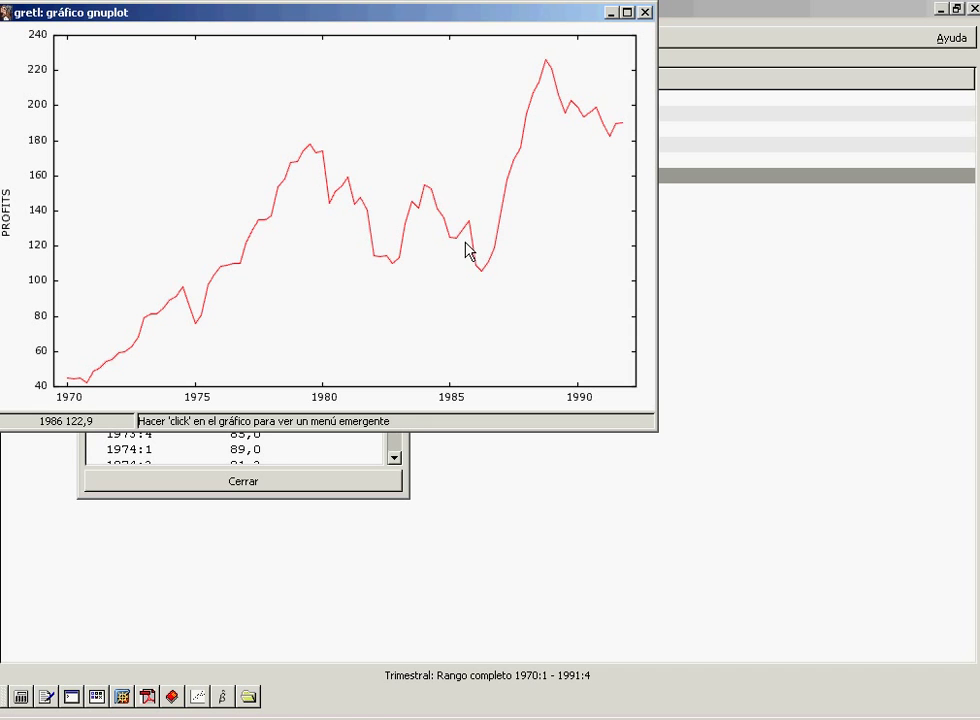
{"action": "left_click", "coordinate": [645, 14]}
{"action": "left_click", "coordinate": [397, 96]}
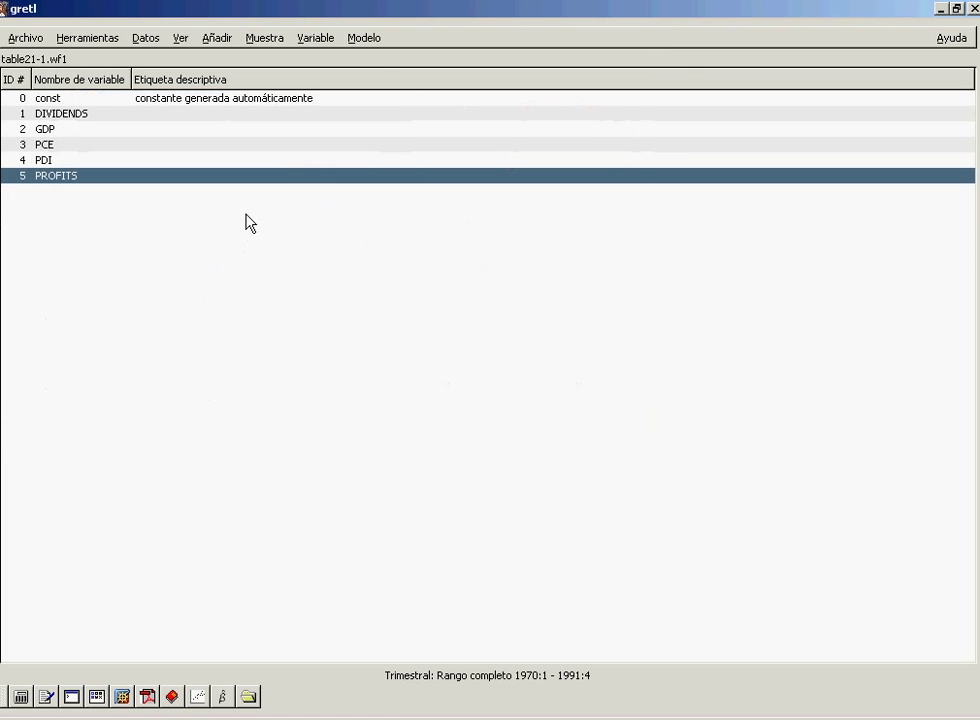
- Start an ordinary least squares model with PROFITS as the dependent variable and make it the default selection
{"action": "left_click", "coordinate": [362, 38]}
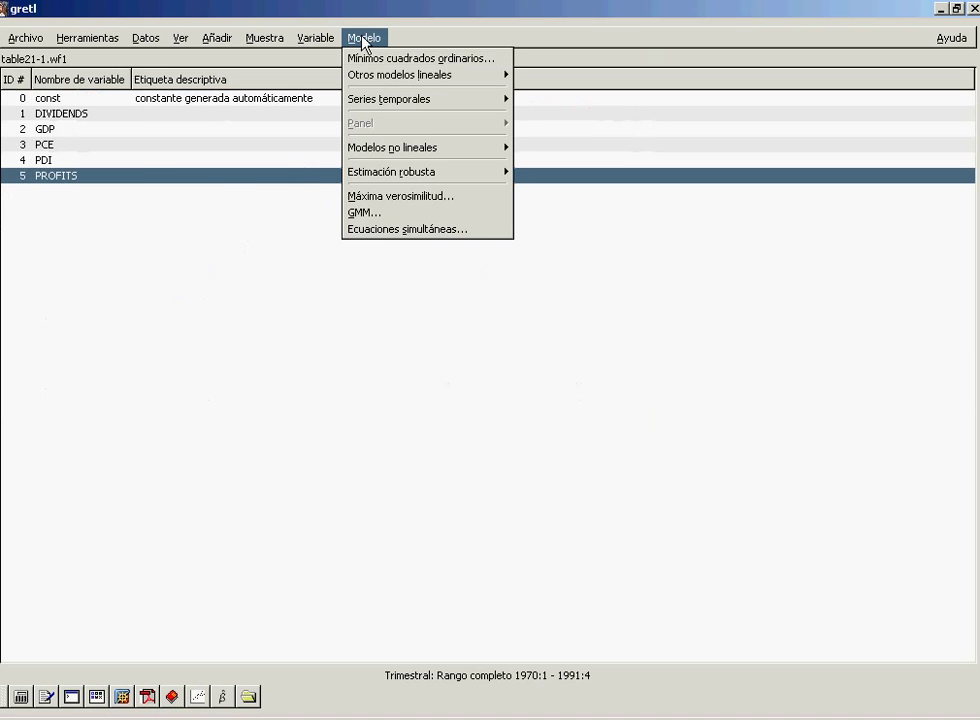
{"action": "left_click", "coordinate": [378, 62]}
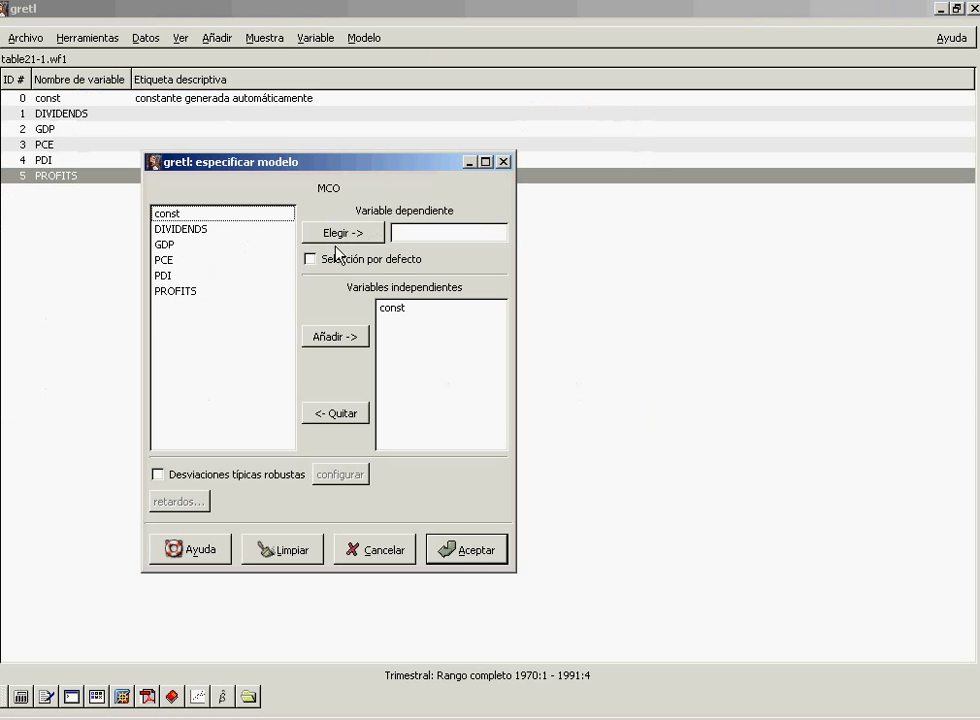
{"action": "left_click", "coordinate": [194, 293]}
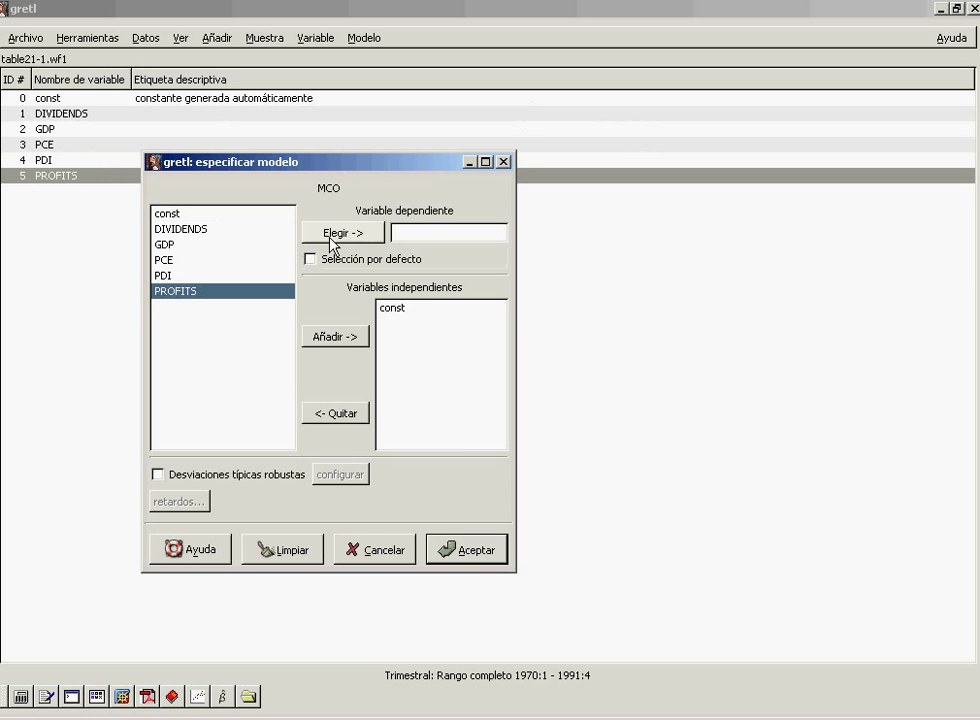
{"action": "left_click", "coordinate": [334, 236]}
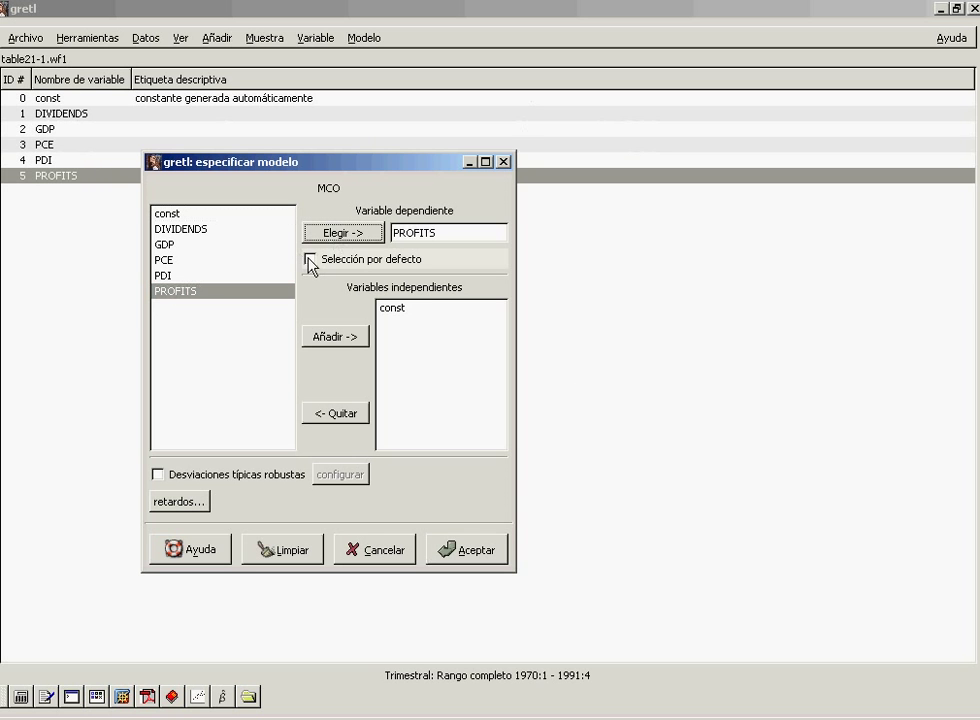
{"action": "left_click", "coordinate": [309, 260]}
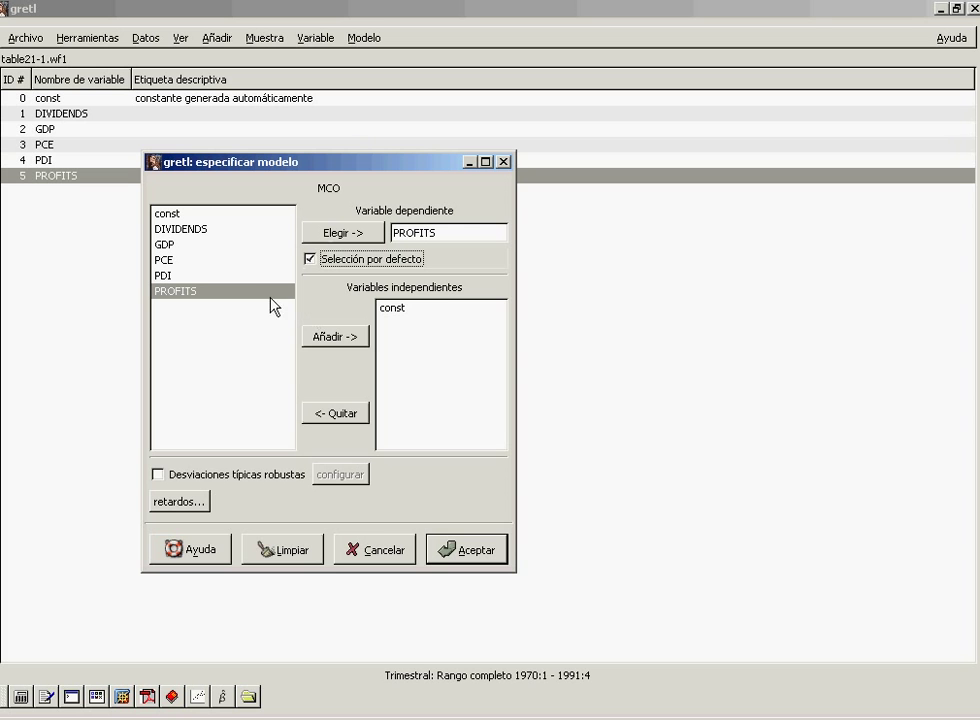
- Add GDP, DIVIDENDS and PCE to the independent variables and estimate the model
{"action": "left_click", "coordinate": [170, 244]}
{"action": "left_click", "coordinate": [308, 334]}
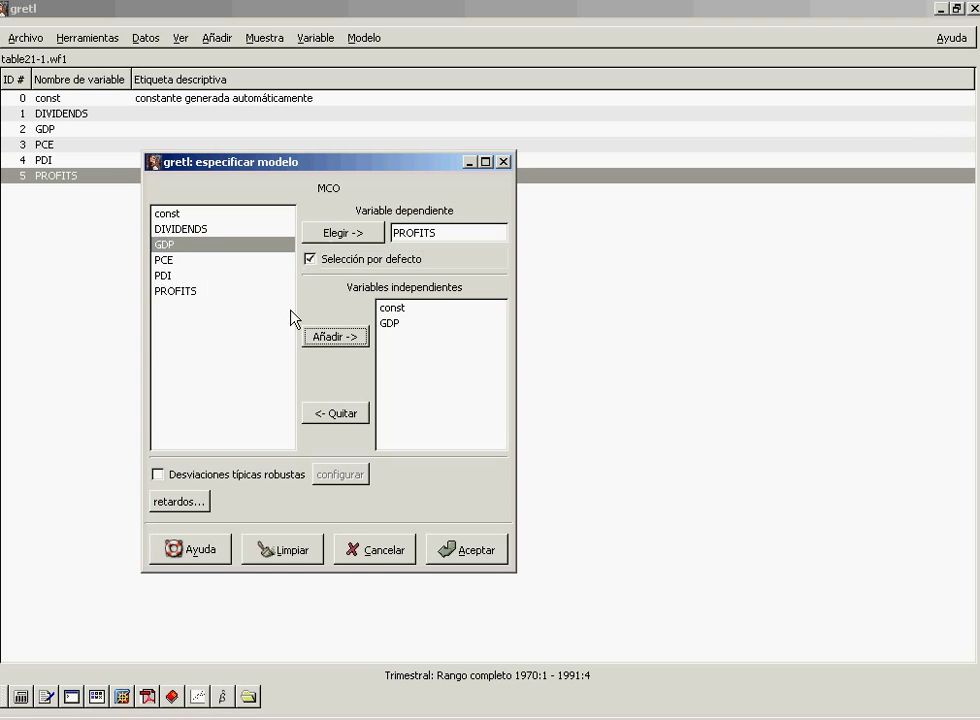
{"action": "left_click", "coordinate": [188, 229]}
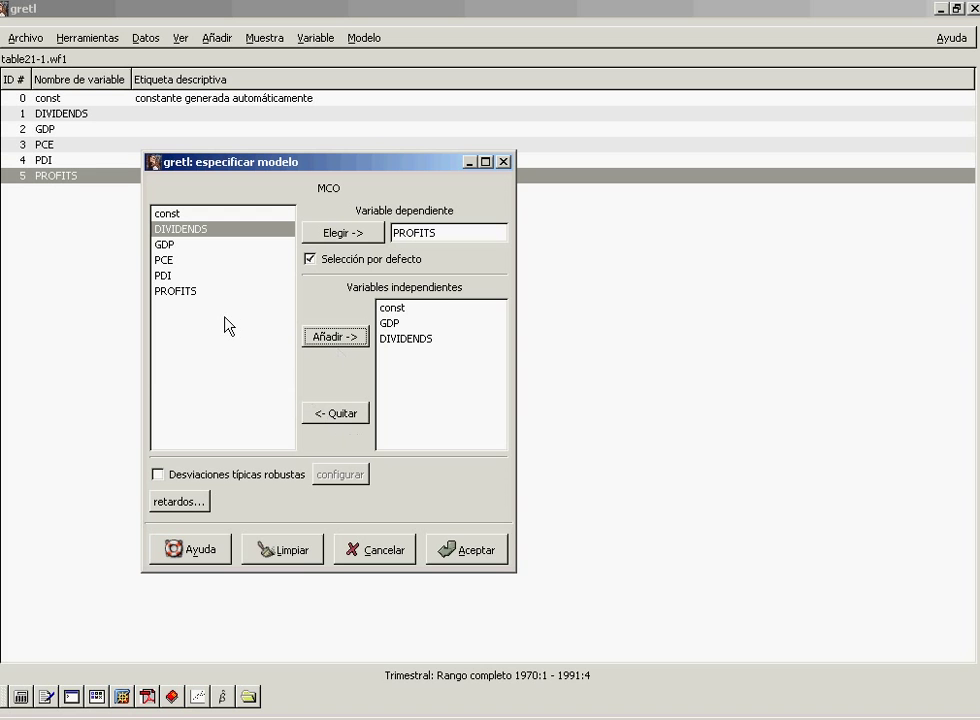
{"action": "left_click", "coordinate": [163, 260]}
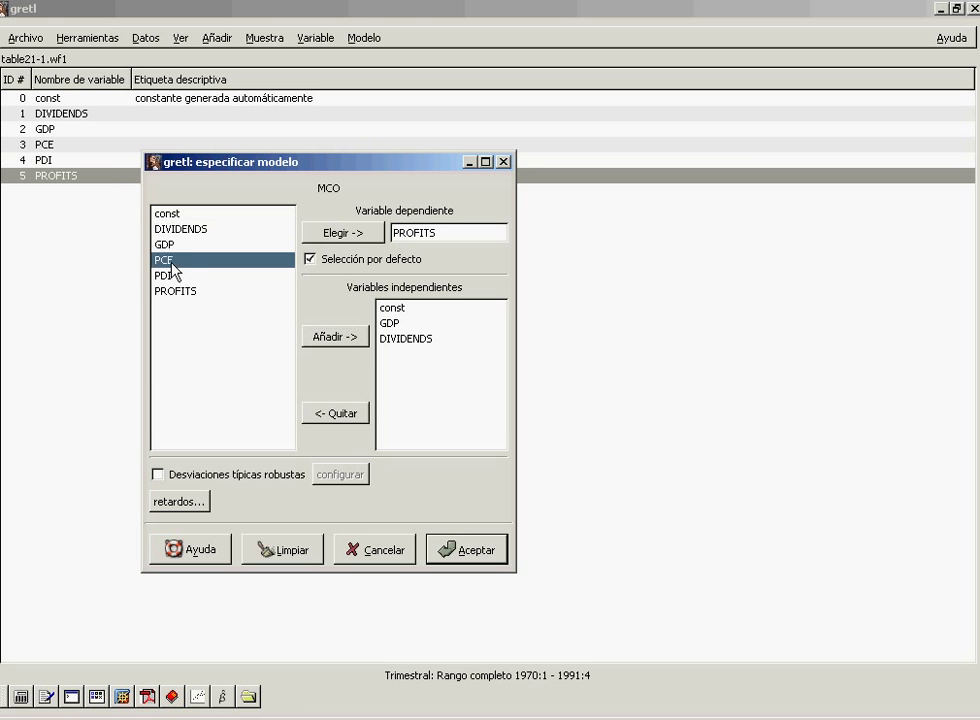
{"action": "left_click", "coordinate": [327, 338]}
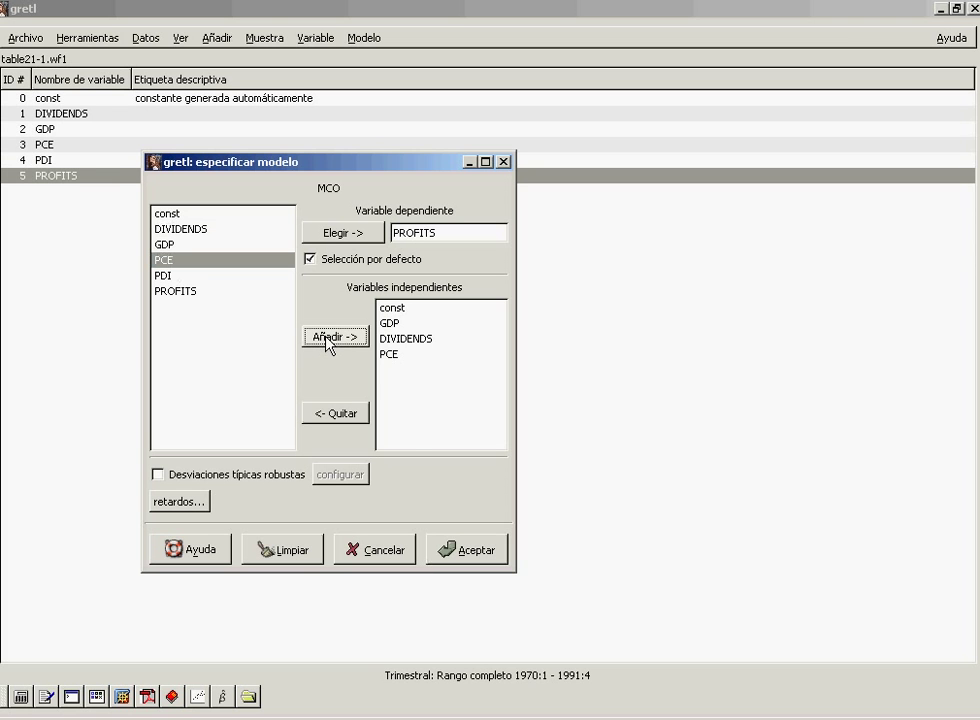
{"action": "left_click", "coordinate": [446, 560]}
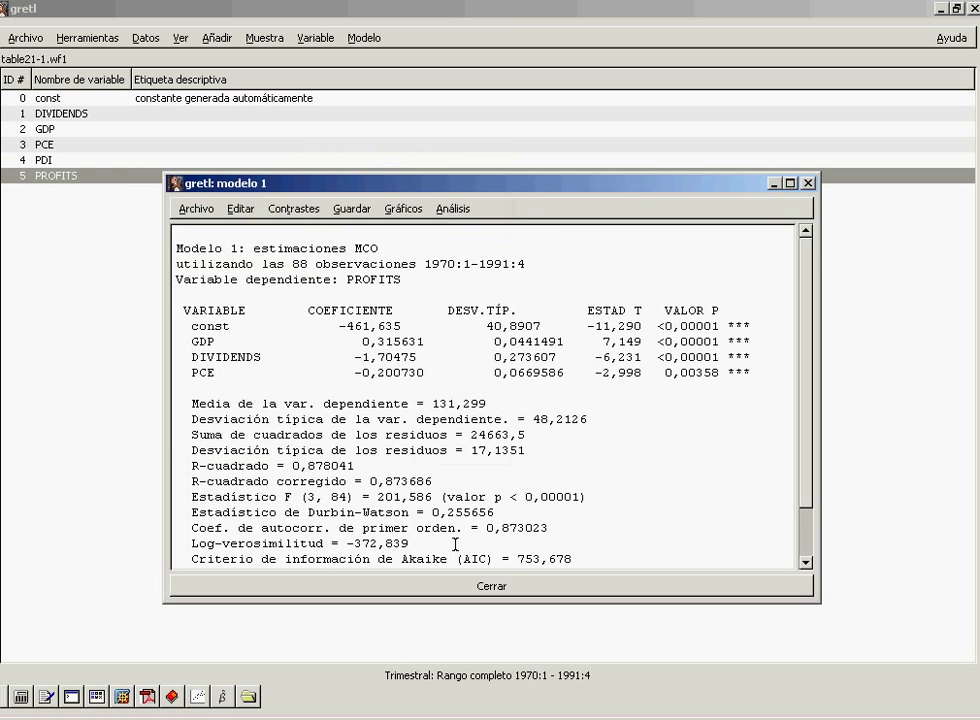
- Reposition and enlarge the model 1 window to fit the full regression output
{"action": "left_click_drag", "start_coordinate": [634, 197], "coordinate": [604, 78]}
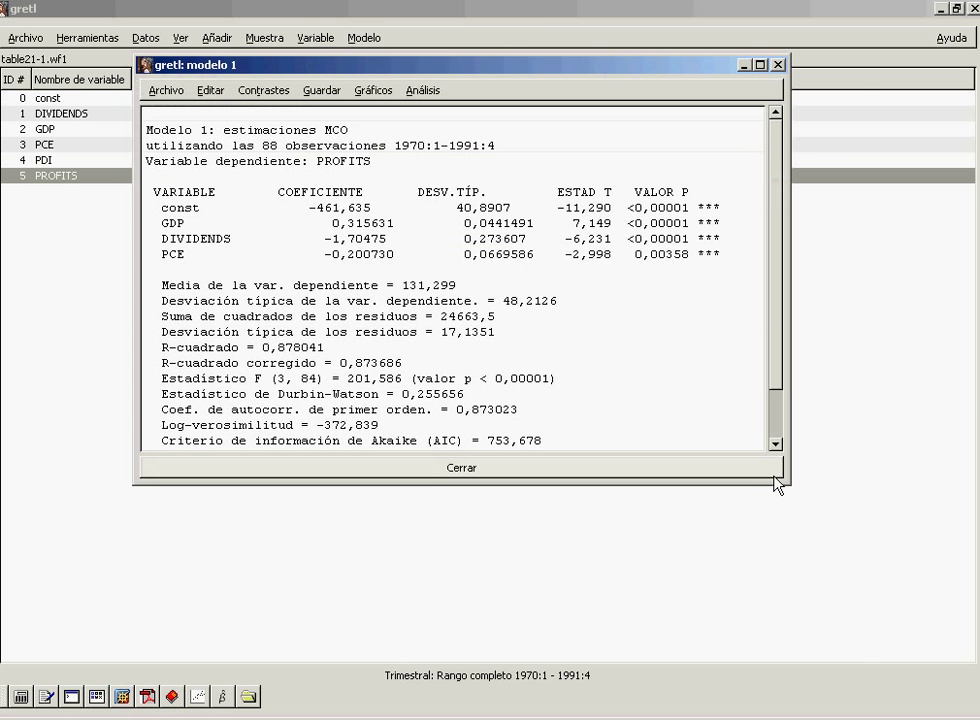
{"action": "left_click_drag", "start_coordinate": [790, 485], "coordinate": [860, 654]}
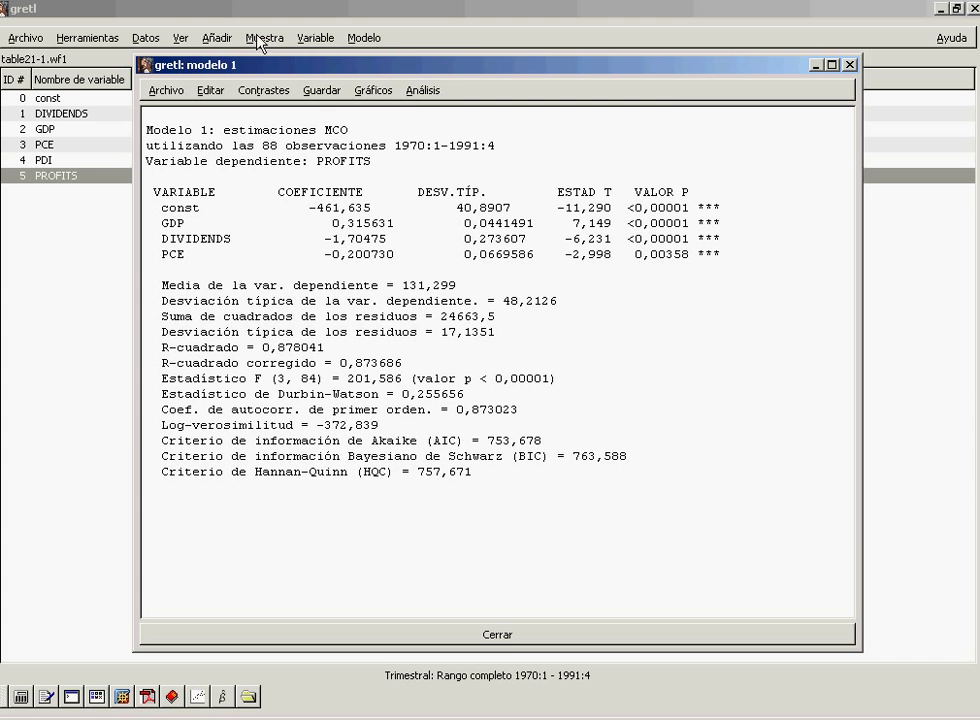
- Run White's heteroskedasticity test on model 1, close its results window, and highlight the test's p-value in the model output
{"action": "left_click", "coordinate": [263, 91]}
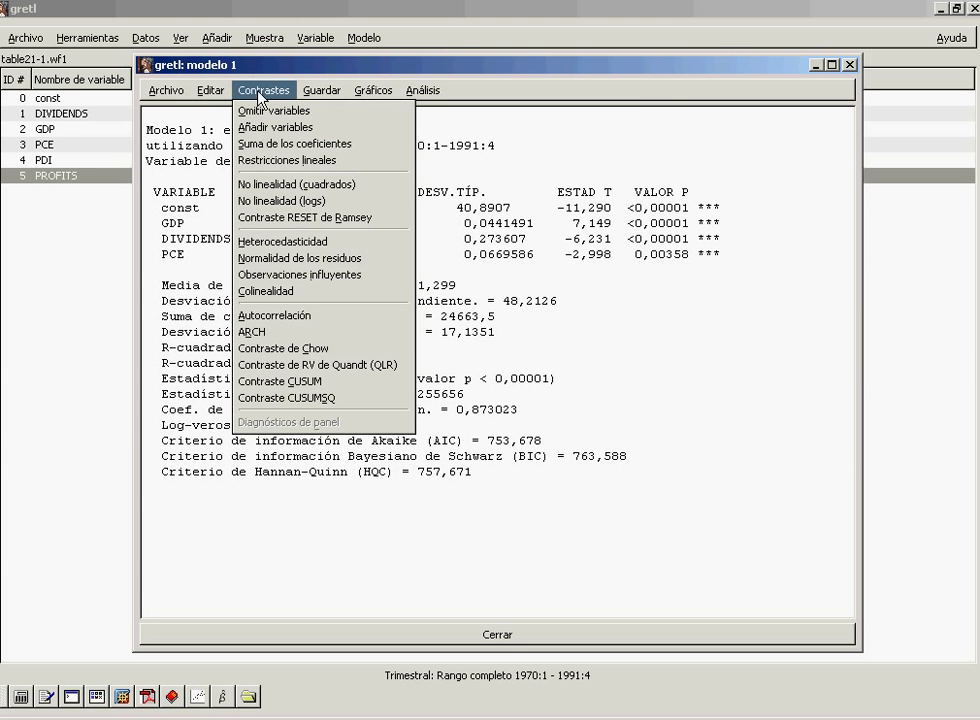
{"action": "left_click", "coordinate": [268, 241]}
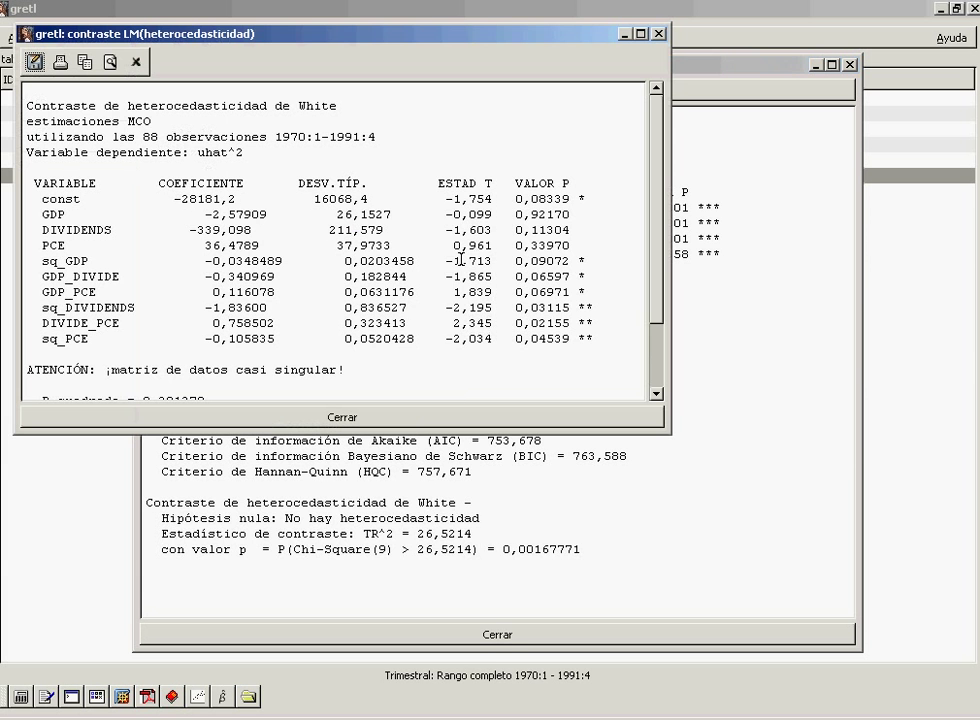
{"action": "left_click", "coordinate": [655, 35]}
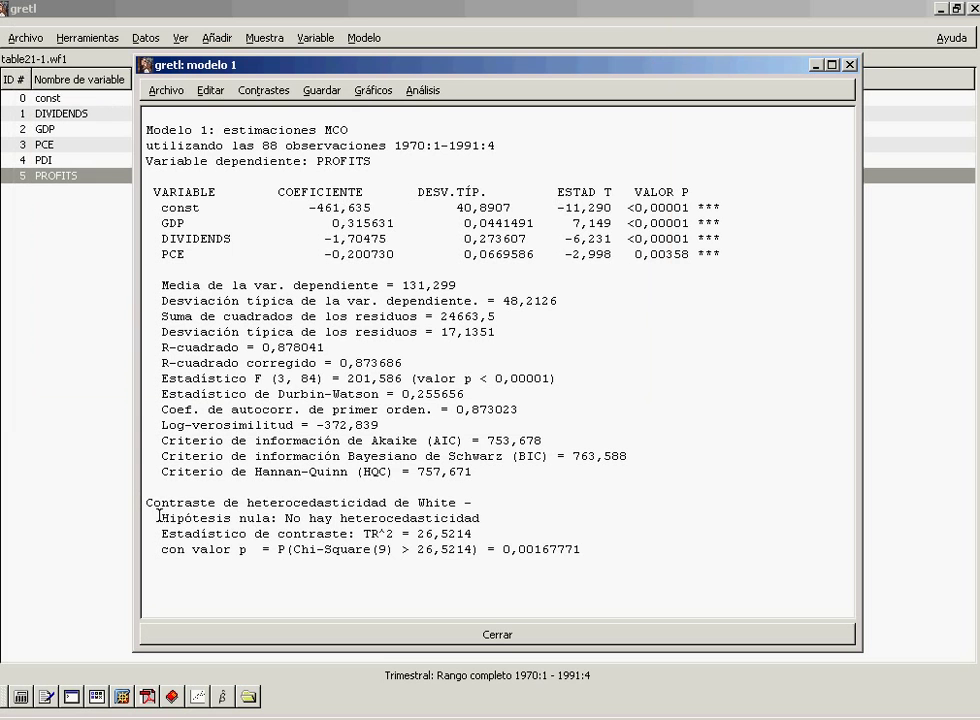
{"action": "left_click_drag", "start_coordinate": [146, 503], "coordinate": [622, 572]}
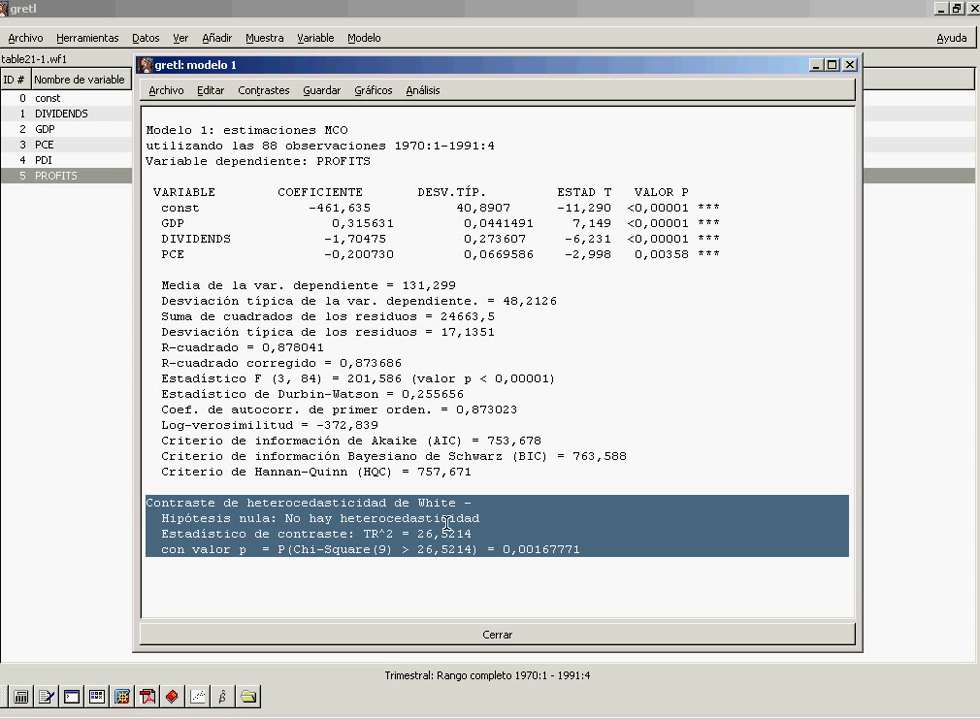
{"action": "mouse_move", "coordinate": [282, 520]}
{"action": "left_mouse_down"}
{"action": "mouse_move", "coordinate": [381, 515]}
{"action": "mouse_move", "coordinate": [300, 515]}
{"action": "mouse_move", "coordinate": [294, 500]}
{"action": "mouse_move", "coordinate": [278, 508]}
{"action": "mouse_move", "coordinate": [282, 517]}
{"action": "left_mouse_up"}
{"action": "left_click", "coordinate": [282, 518]}
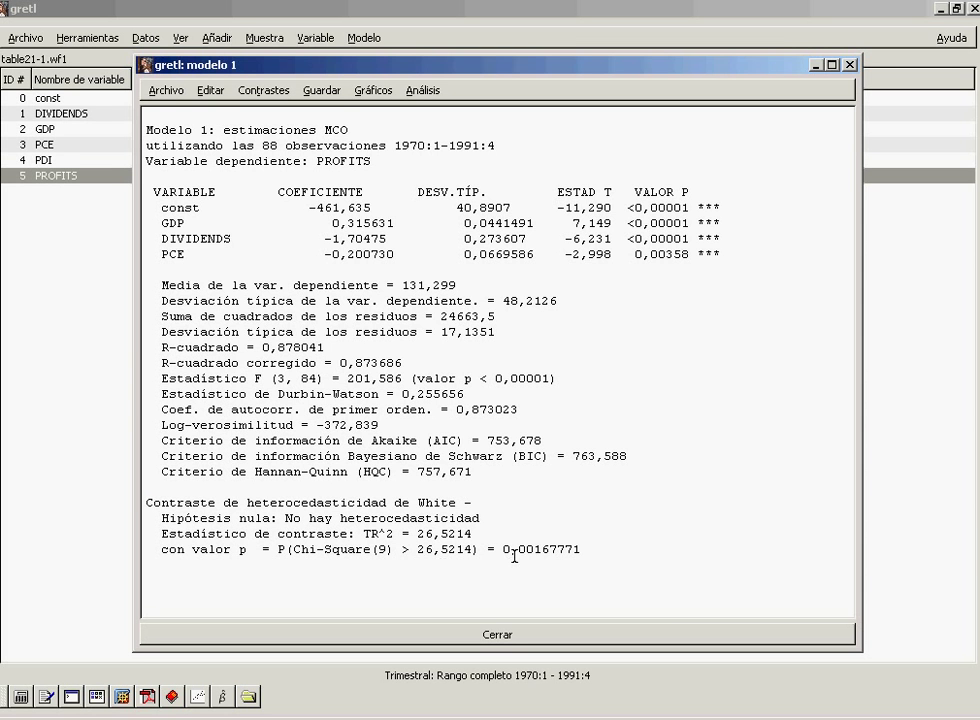
{"action": "left_click_drag", "start_coordinate": [505, 549], "coordinate": [572, 560]}
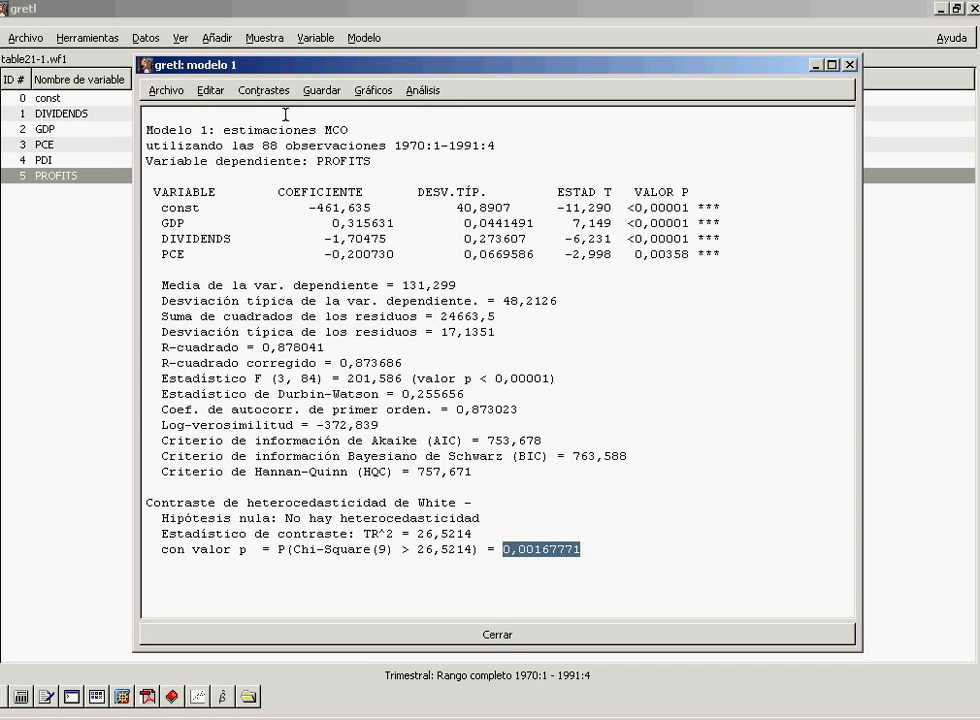
- Run the Breusch-Godfrey autocorrelation test up to order 4, close its results window, and highlight the test's p-value in the model output
{"action": "left_click", "coordinate": [263, 90]}
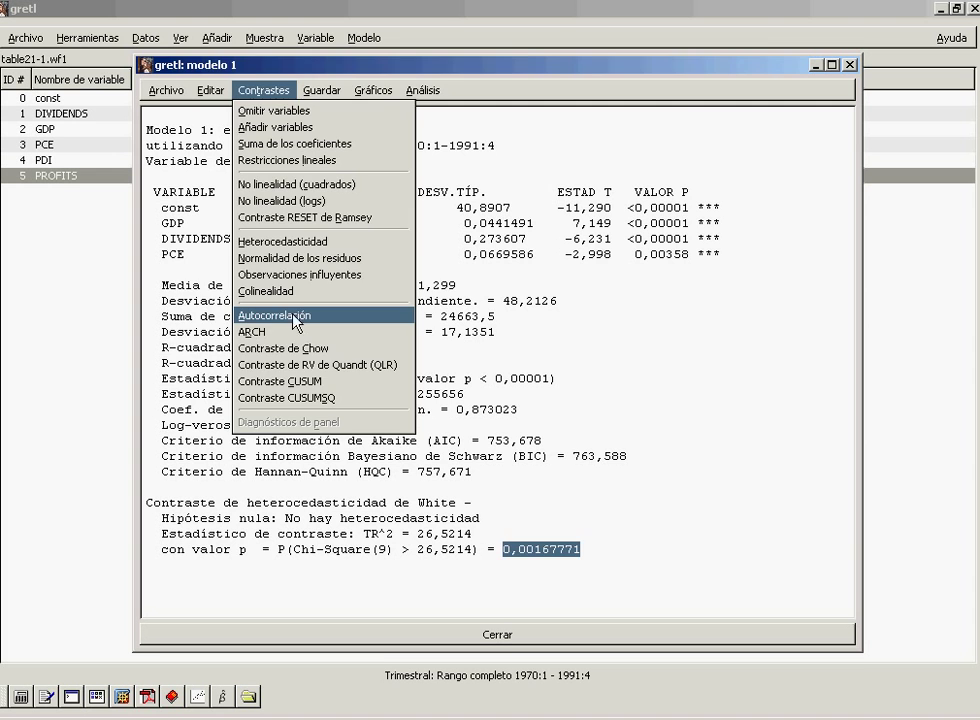
{"action": "left_click", "coordinate": [293, 316]}
{"action": "left_click", "coordinate": [401, 373]}
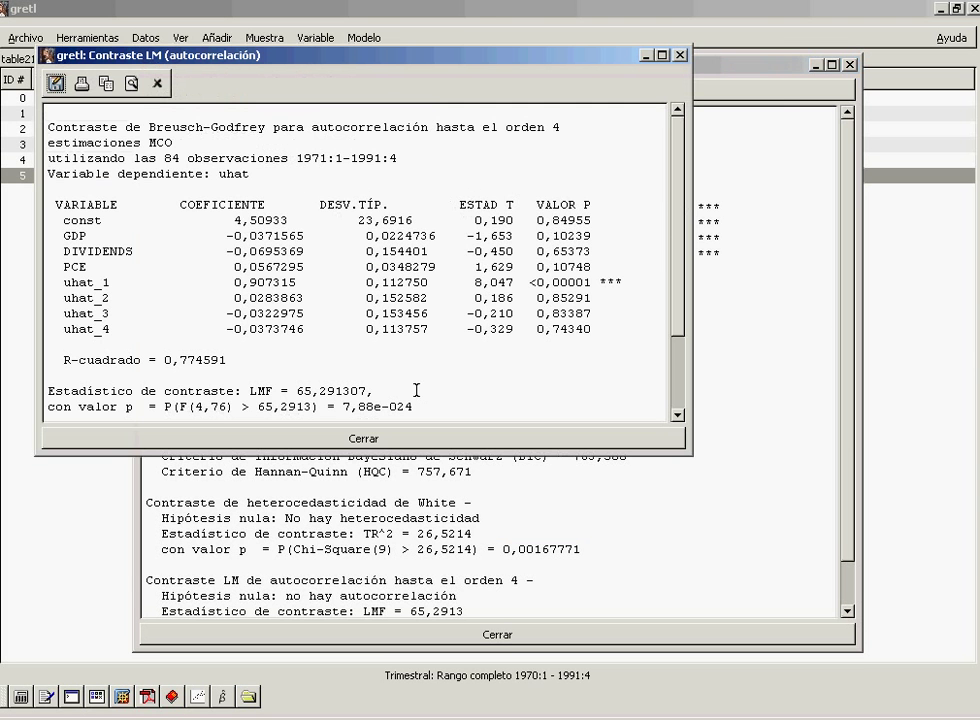
{"action": "left_click", "coordinate": [680, 58]}
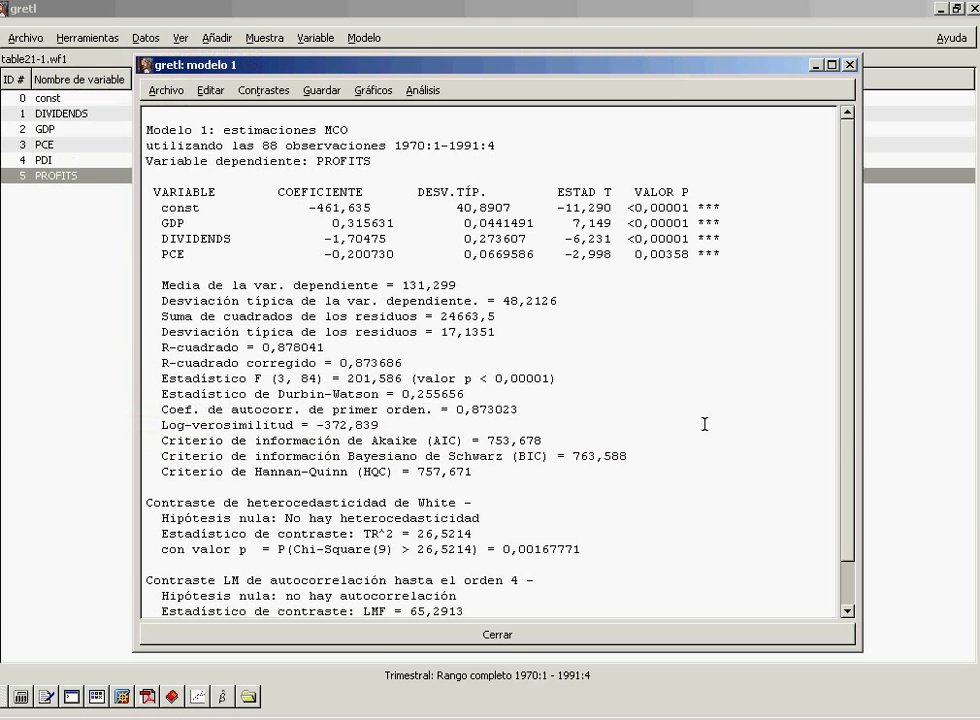
{"action": "scroll", "coordinate": [850, 455], "scroll_direction": "down", "scroll_amount": 1}
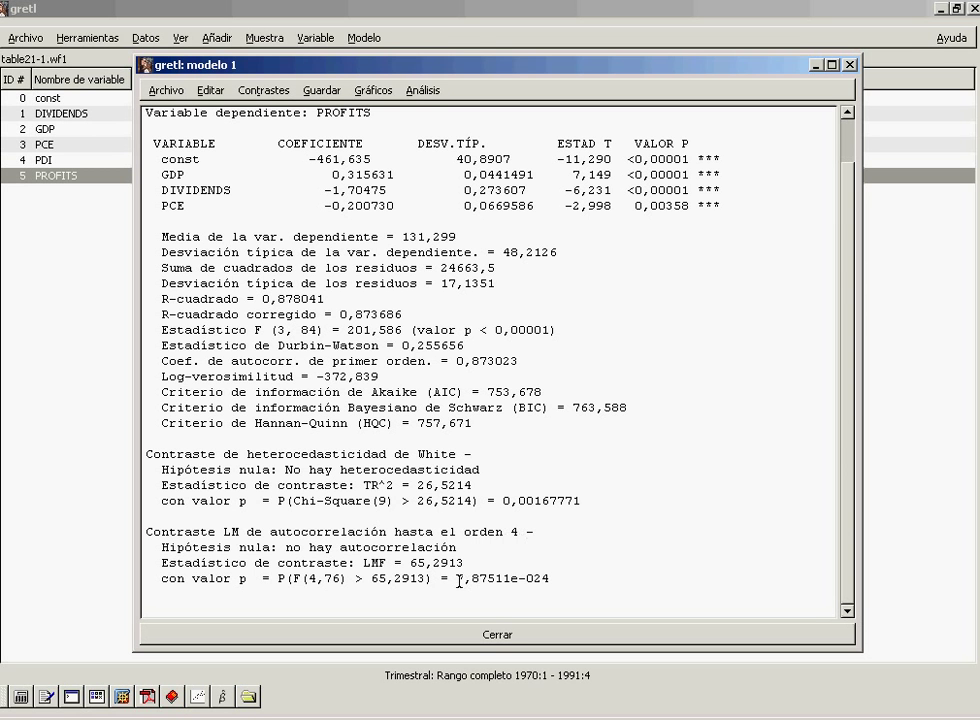
{"action": "left_click_drag", "start_coordinate": [464, 580], "coordinate": [559, 578]}
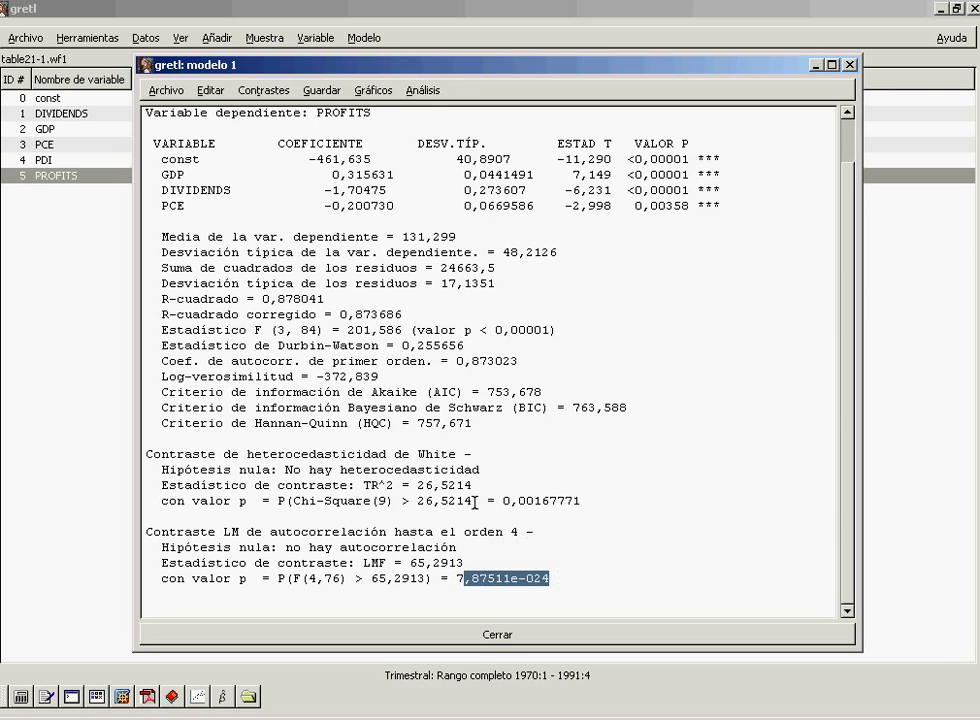
- Check the model's collinearity through the variance inflation factors, then return to the model output and highlight the R-squared value
{"action": "left_click", "coordinate": [256, 93]}
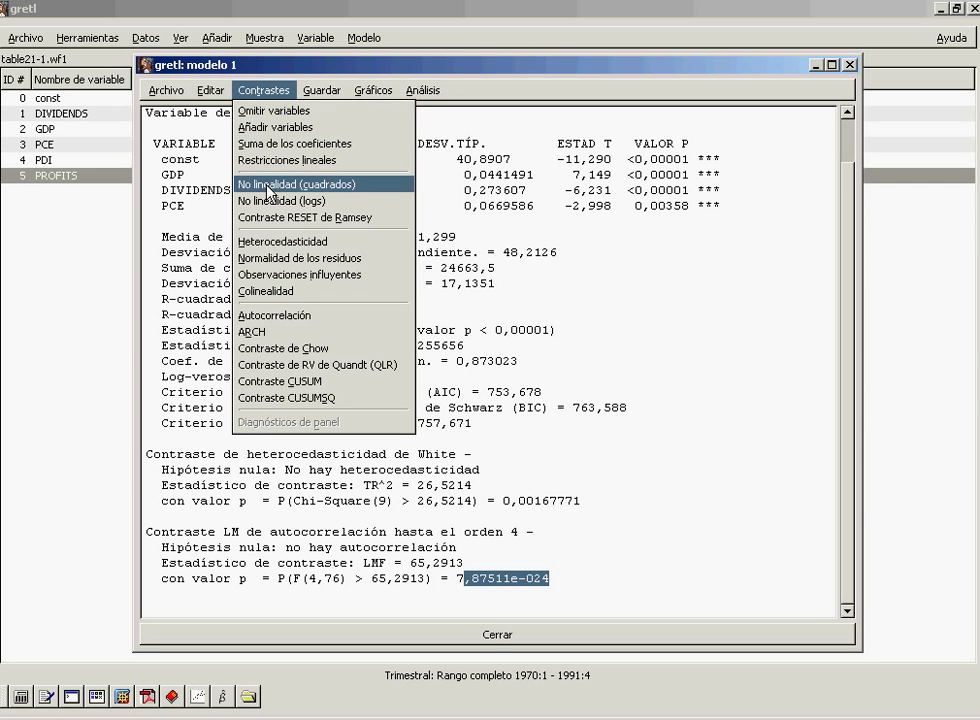
{"action": "left_click", "coordinate": [276, 292]}
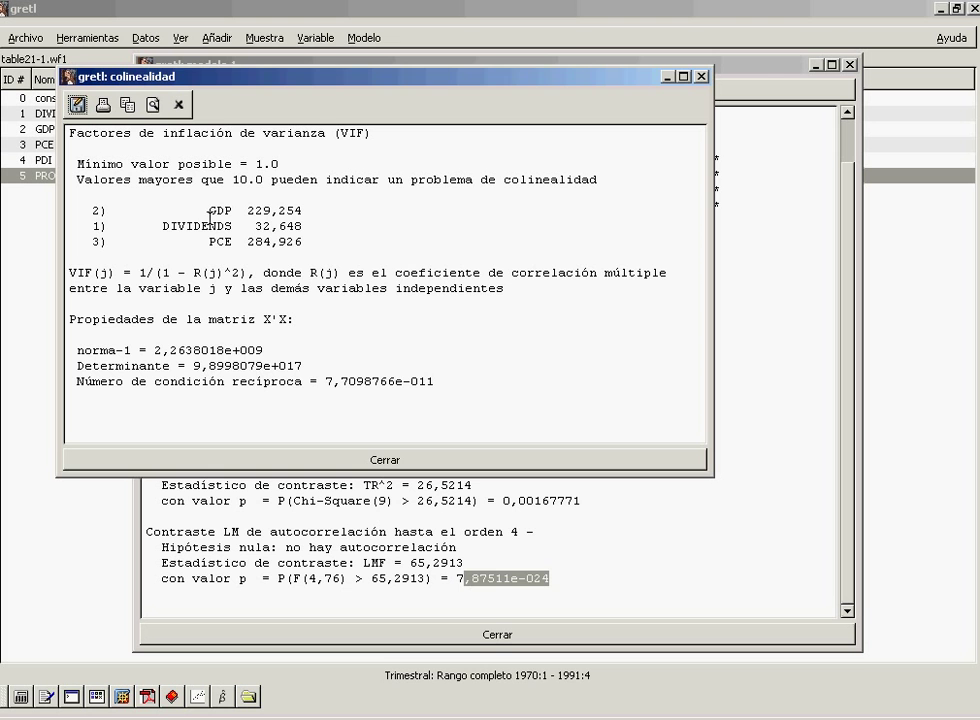
{"action": "left_click", "coordinate": [825, 329]}
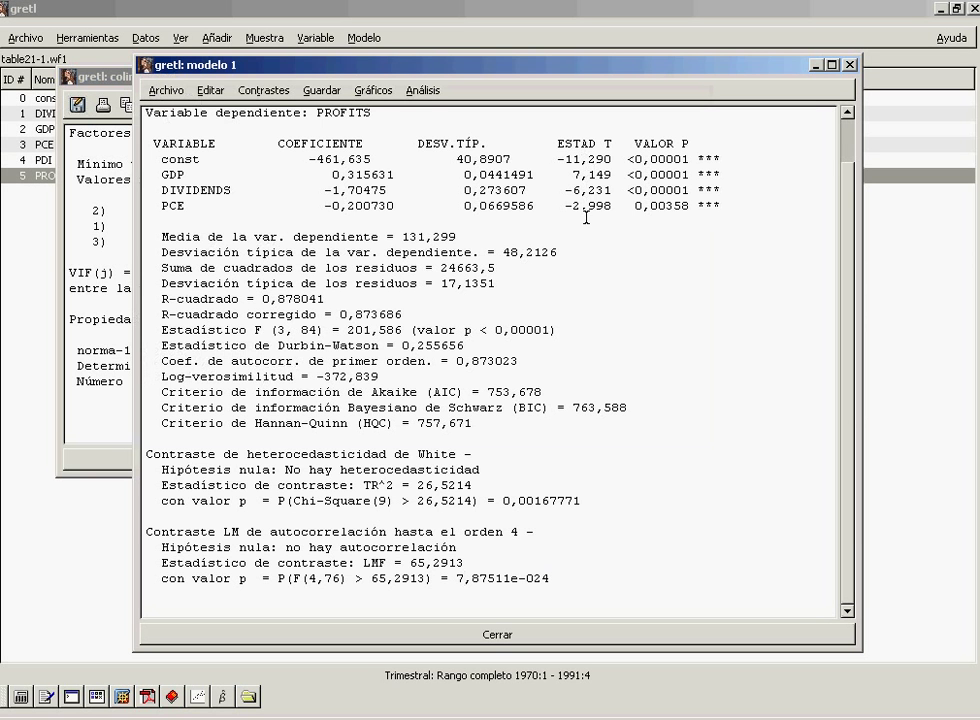
{"action": "left_click_drag", "start_coordinate": [324, 298], "coordinate": [262, 298]}
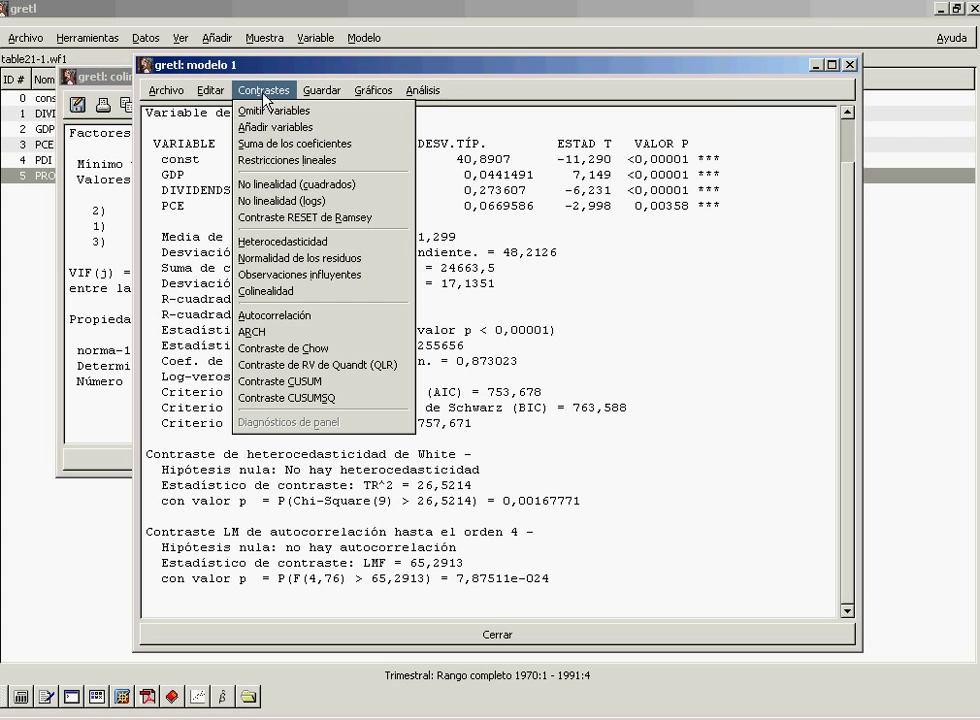
- Test the normality of the residuals, close the resulting graph and results window, and highlight the test's p-value in the model output
{"action": "left_click", "coordinate": [296, 257]}
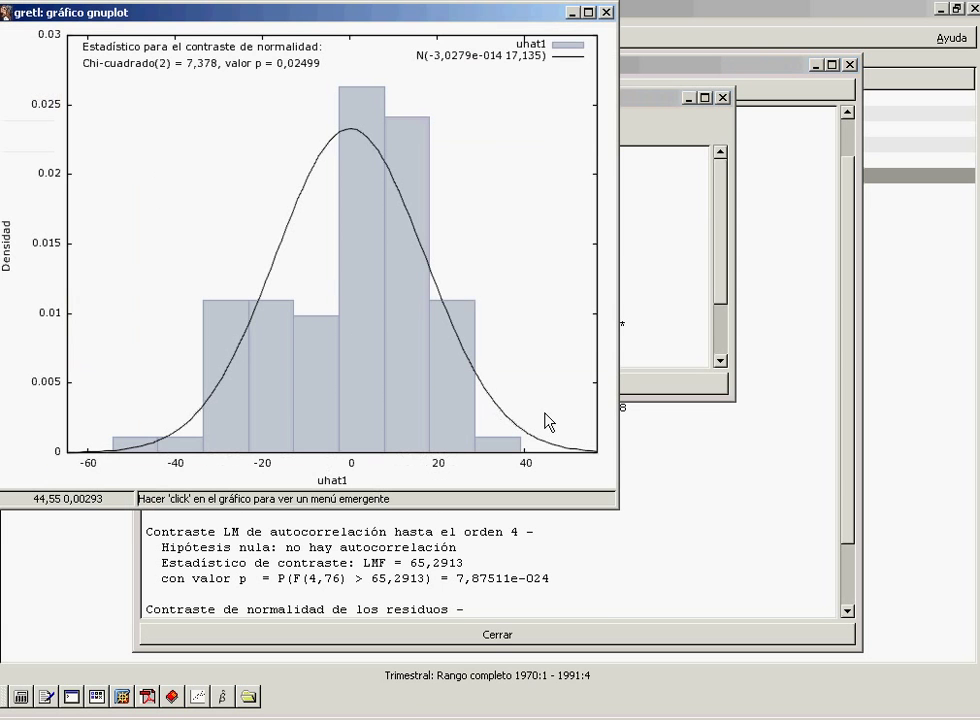
{"action": "left_click", "coordinate": [606, 12]}
{"action": "left_click", "coordinate": [724, 98]}
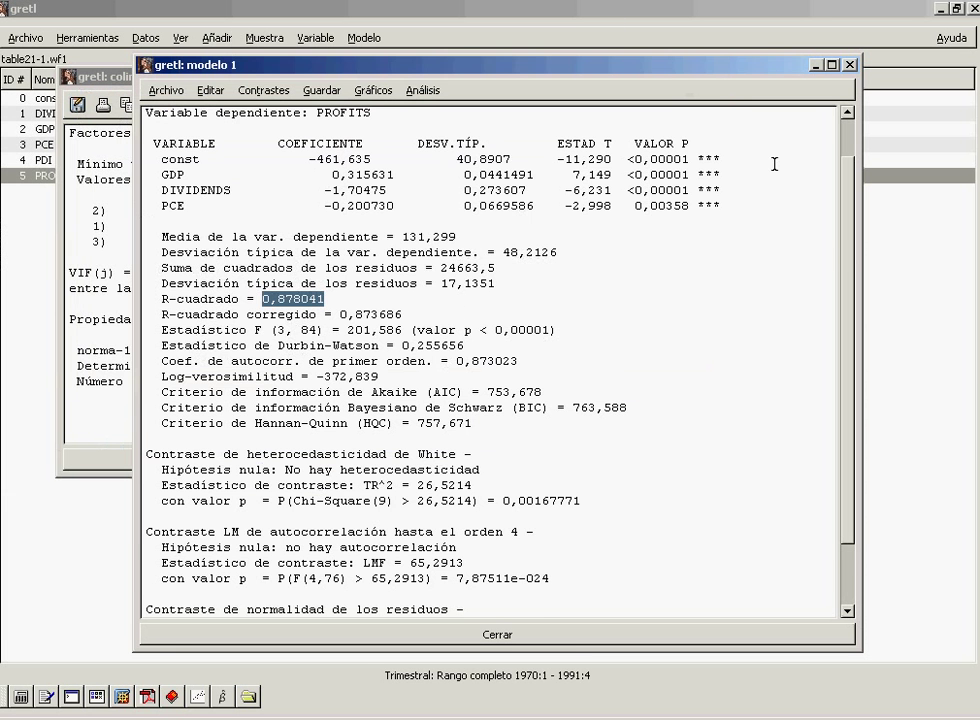
{"action": "scroll", "coordinate": [779, 236], "scroll_direction": "down", "scroll_amount": 2}
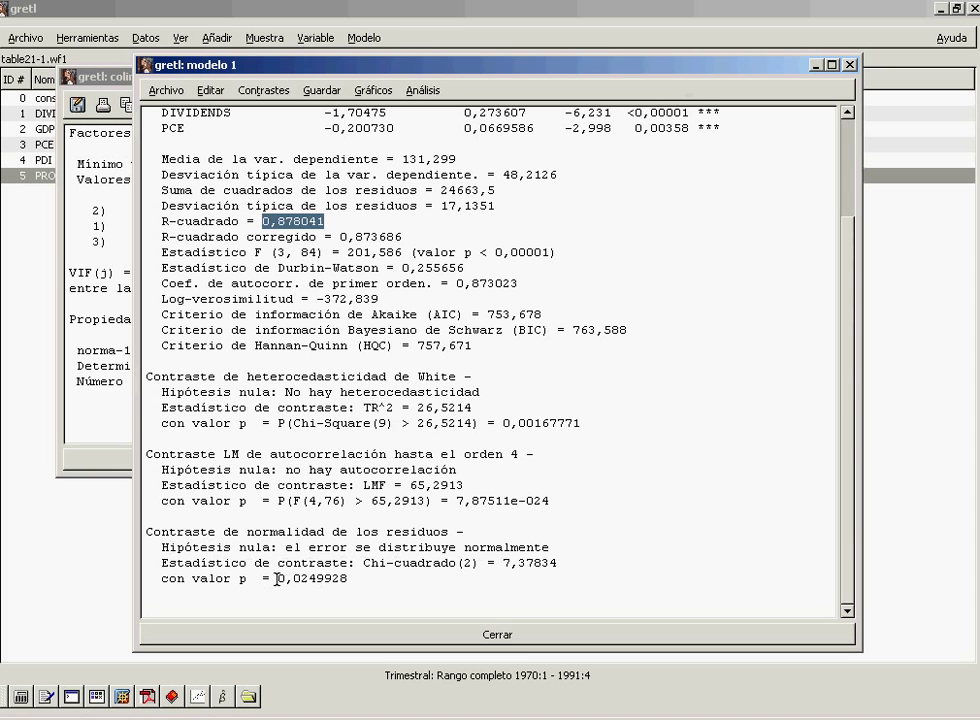
{"action": "left_click_drag", "start_coordinate": [278, 581], "coordinate": [348, 581]}
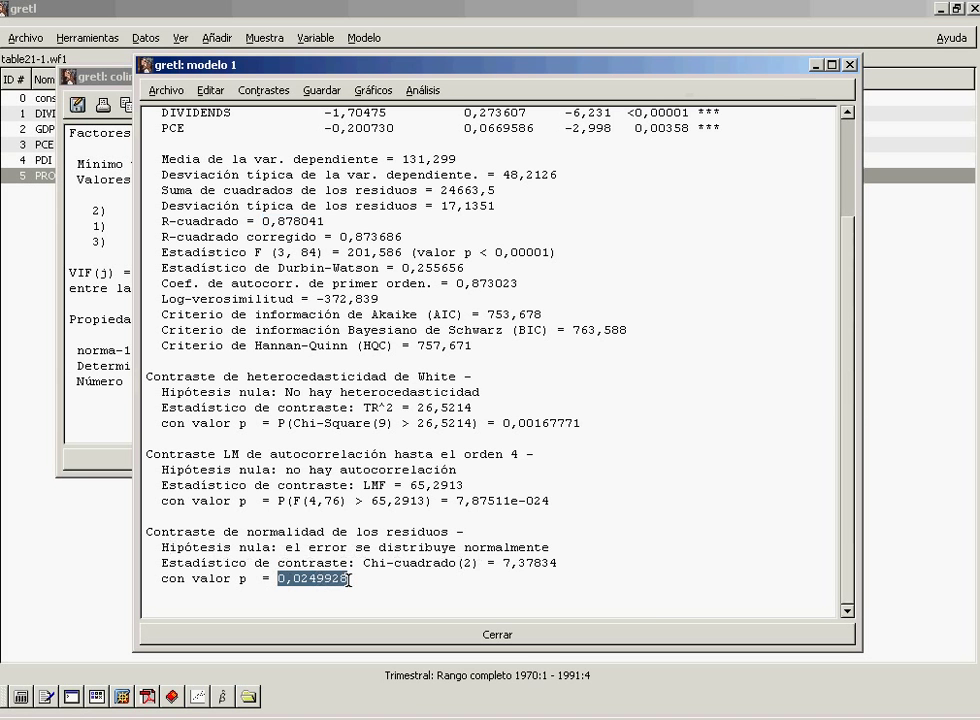